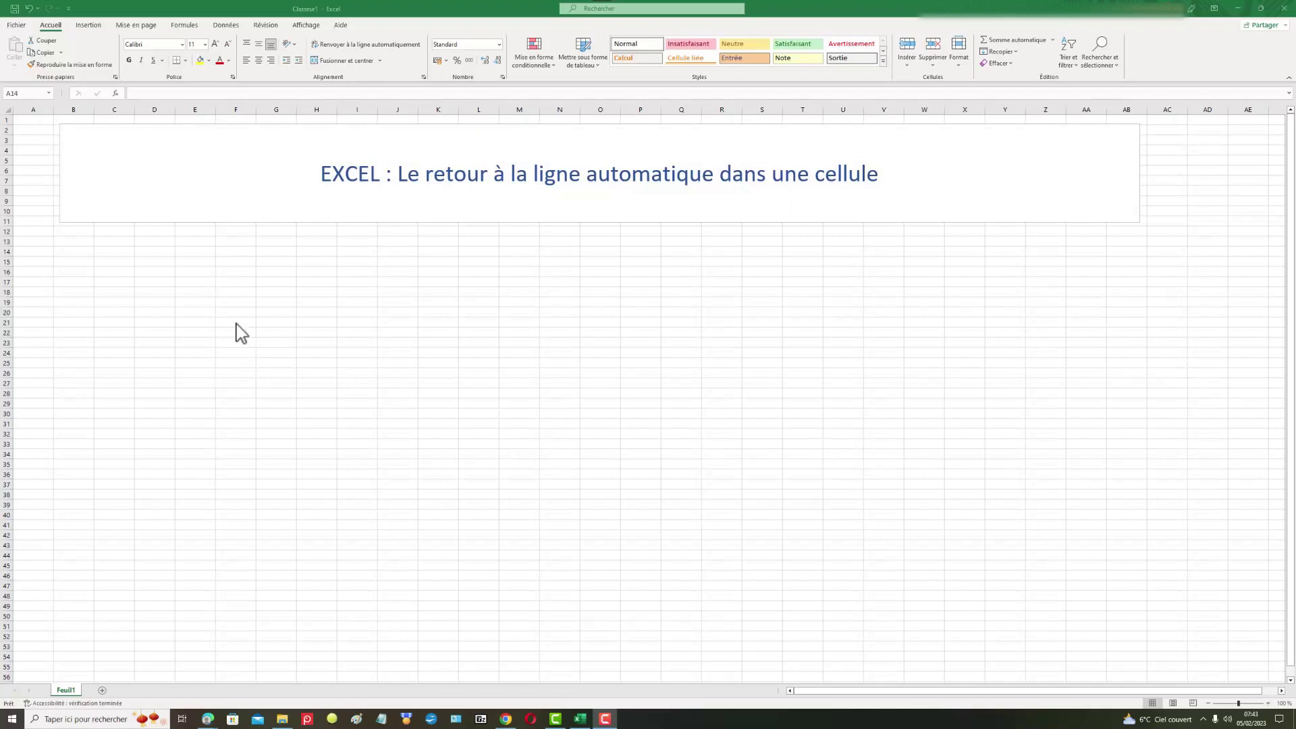
Enter the text "Je tape mon texte" in cell A14
left_click(22, 242)
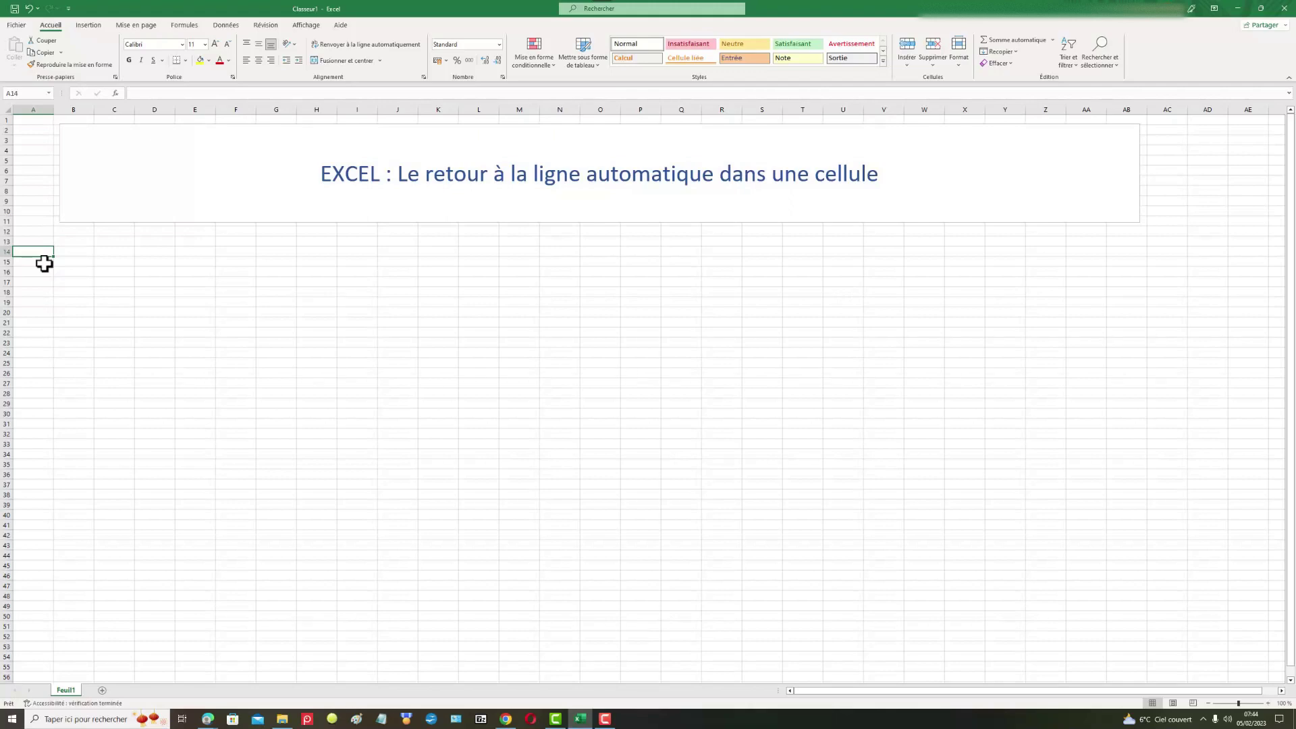
type("Je tape mon texte")
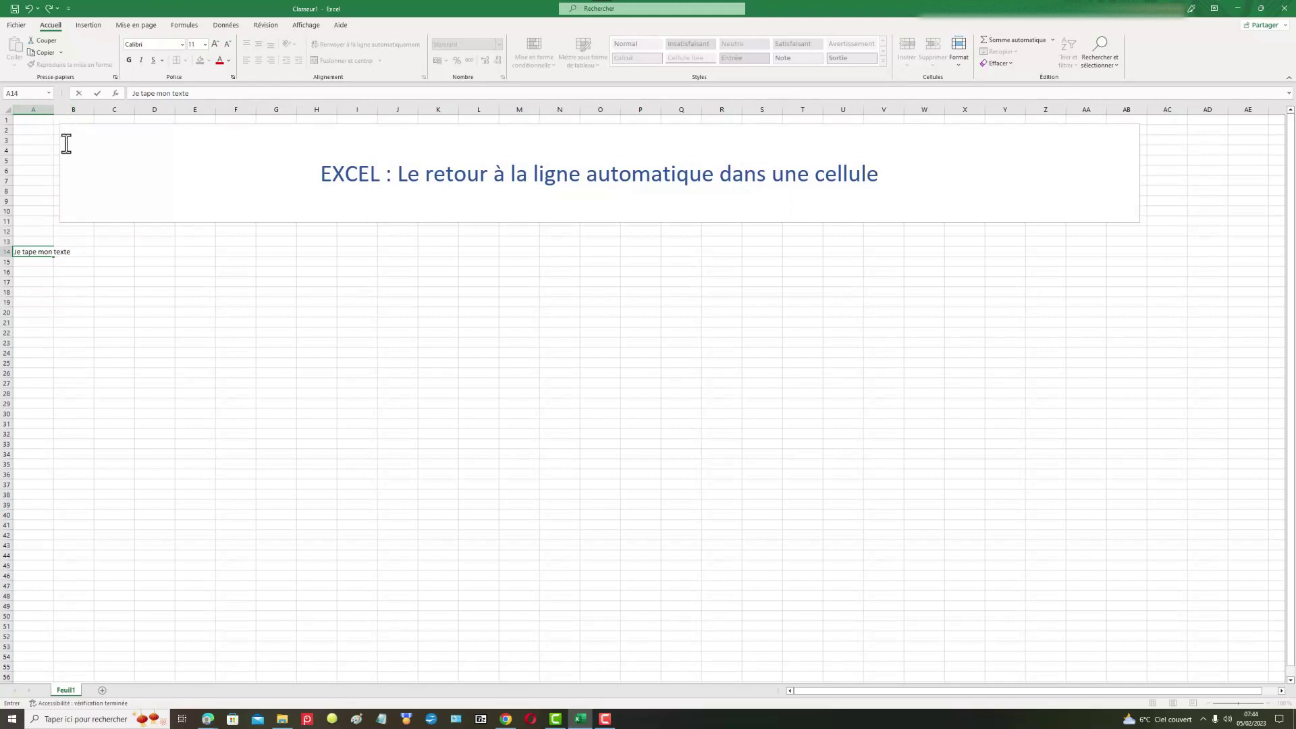
left_click(27, 270)
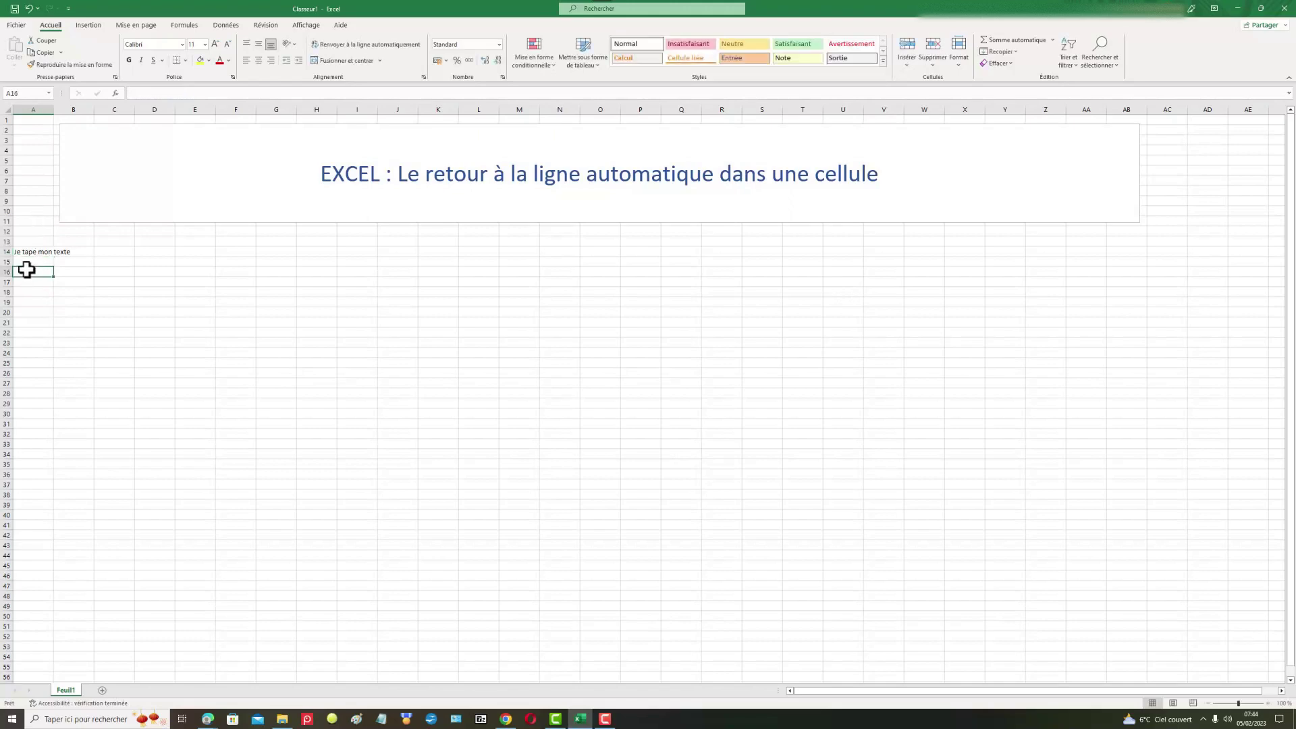
Try automatic text wrapping on cell A14 and undo it
left_click(27, 251)
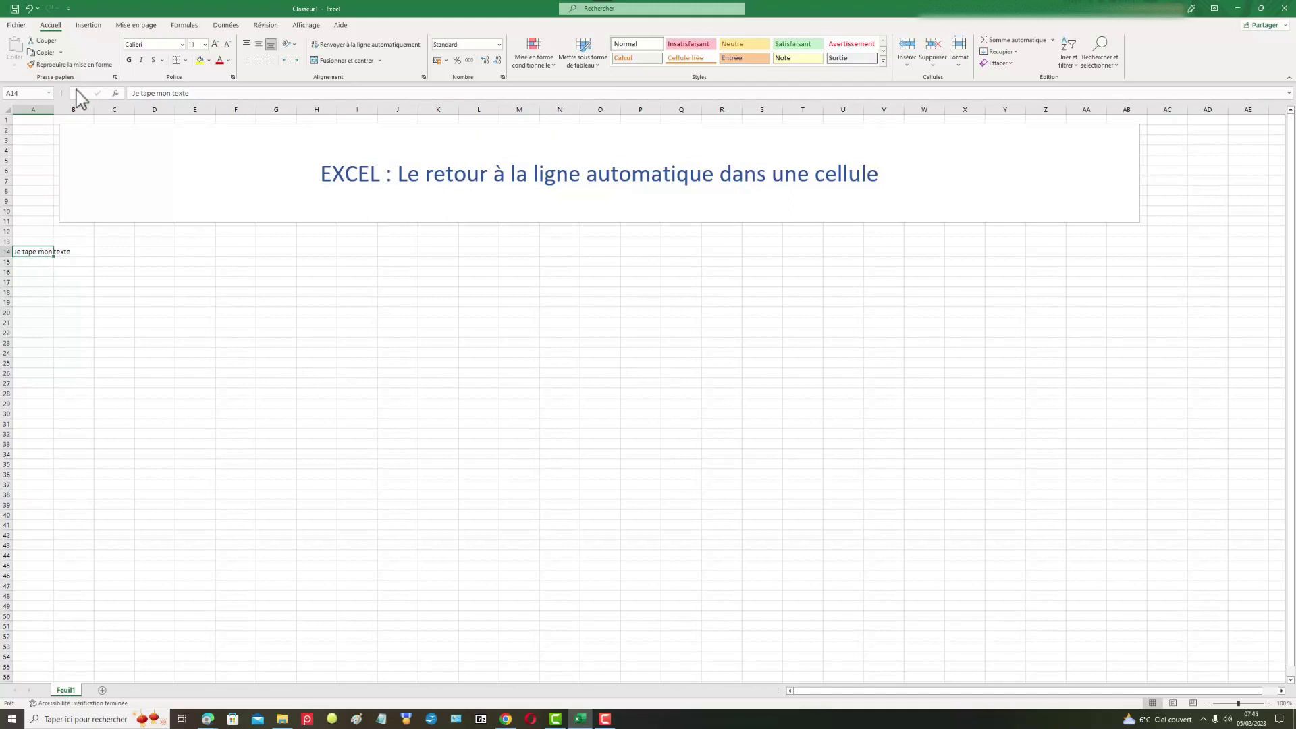
left_click(392, 48)
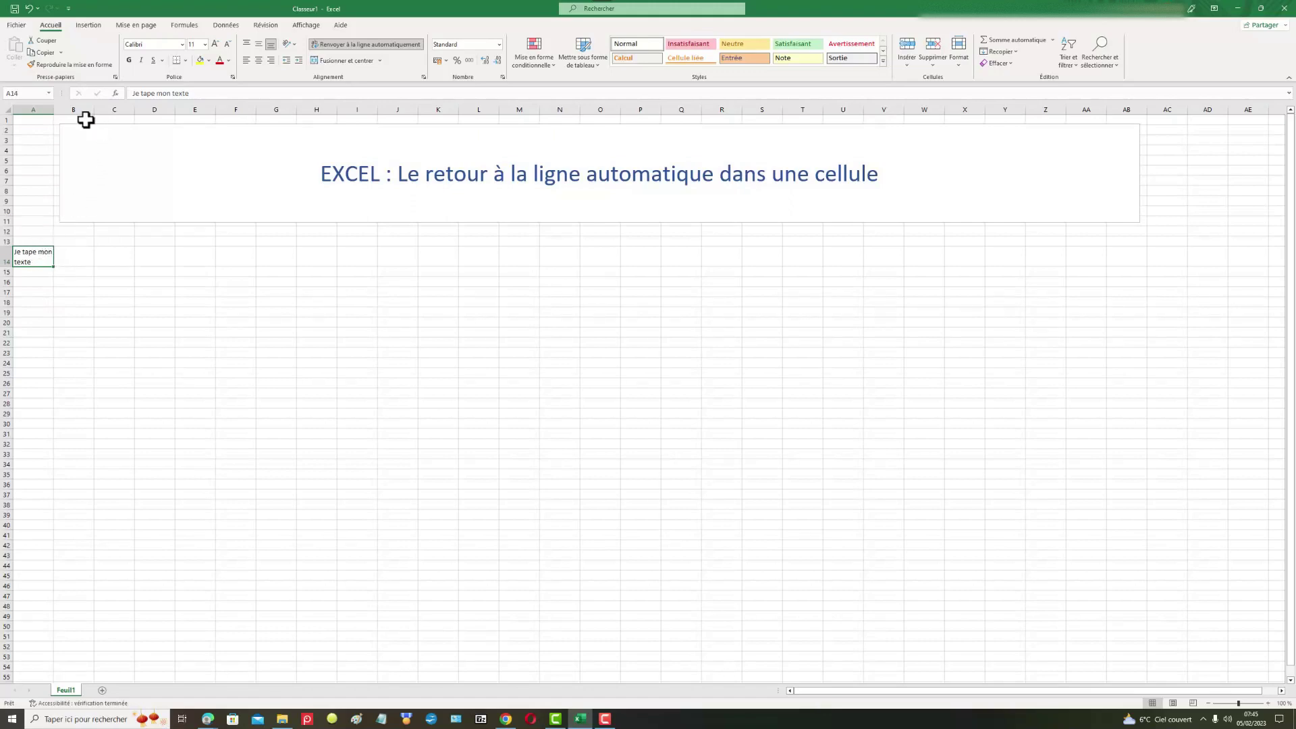
left_click(29, 8)
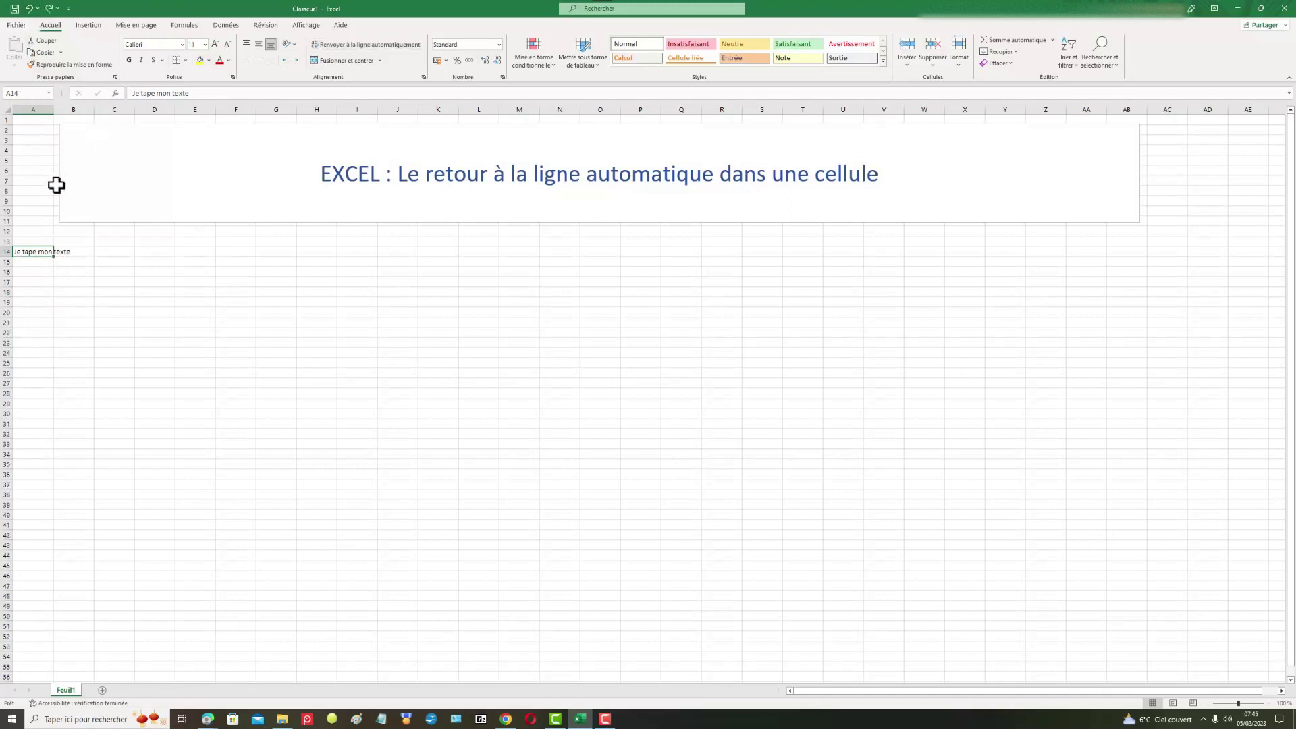
Extend the text in cell A14 to "Je tape mon texte au kilomètre"
left_click(199, 95)
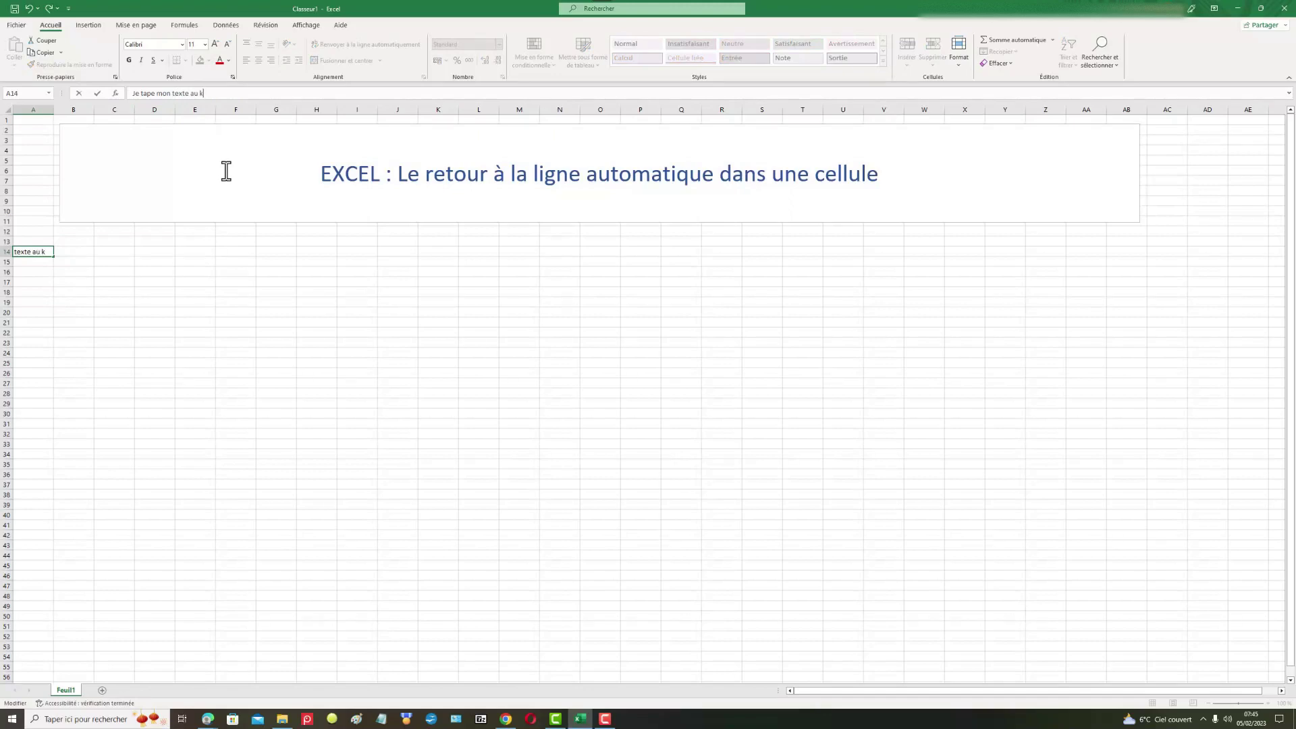
type("au kilomètre")
left_click(73, 295)
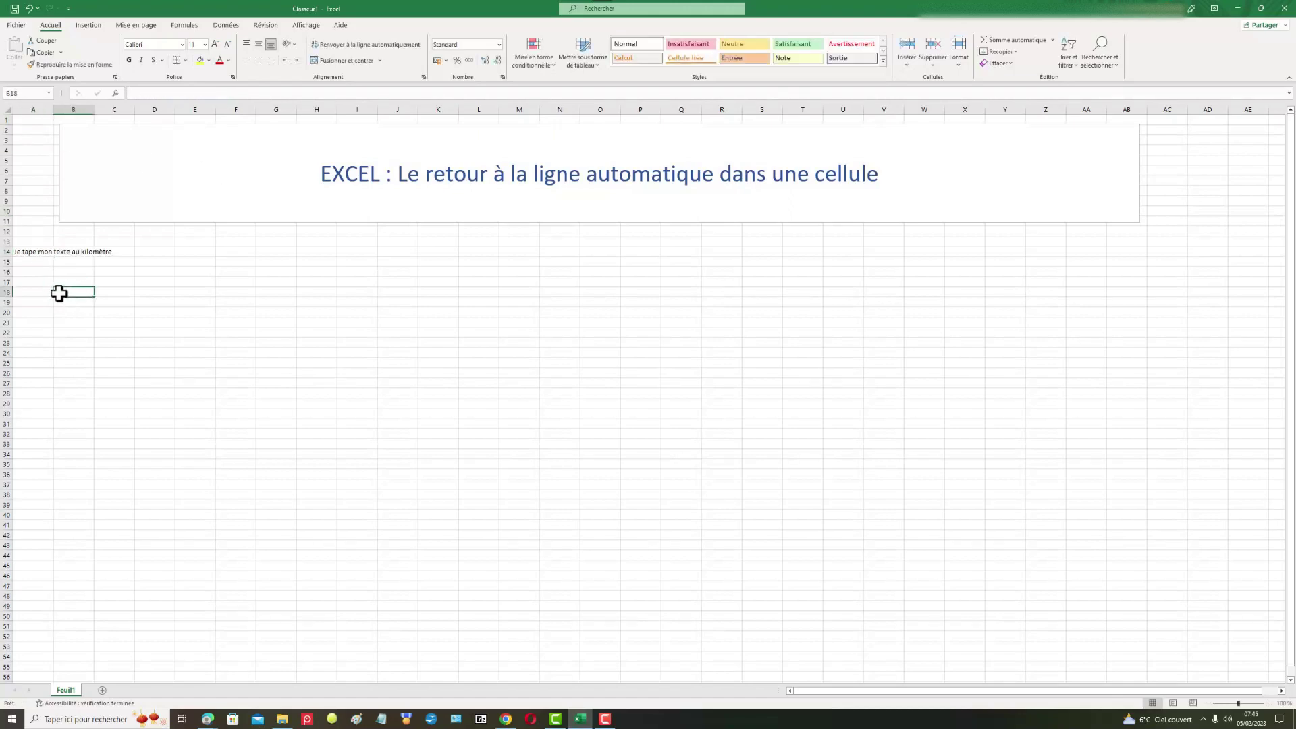
Apply automatic text wrapping to cell A14 and align its text to the top of the cell
left_click(44, 251)
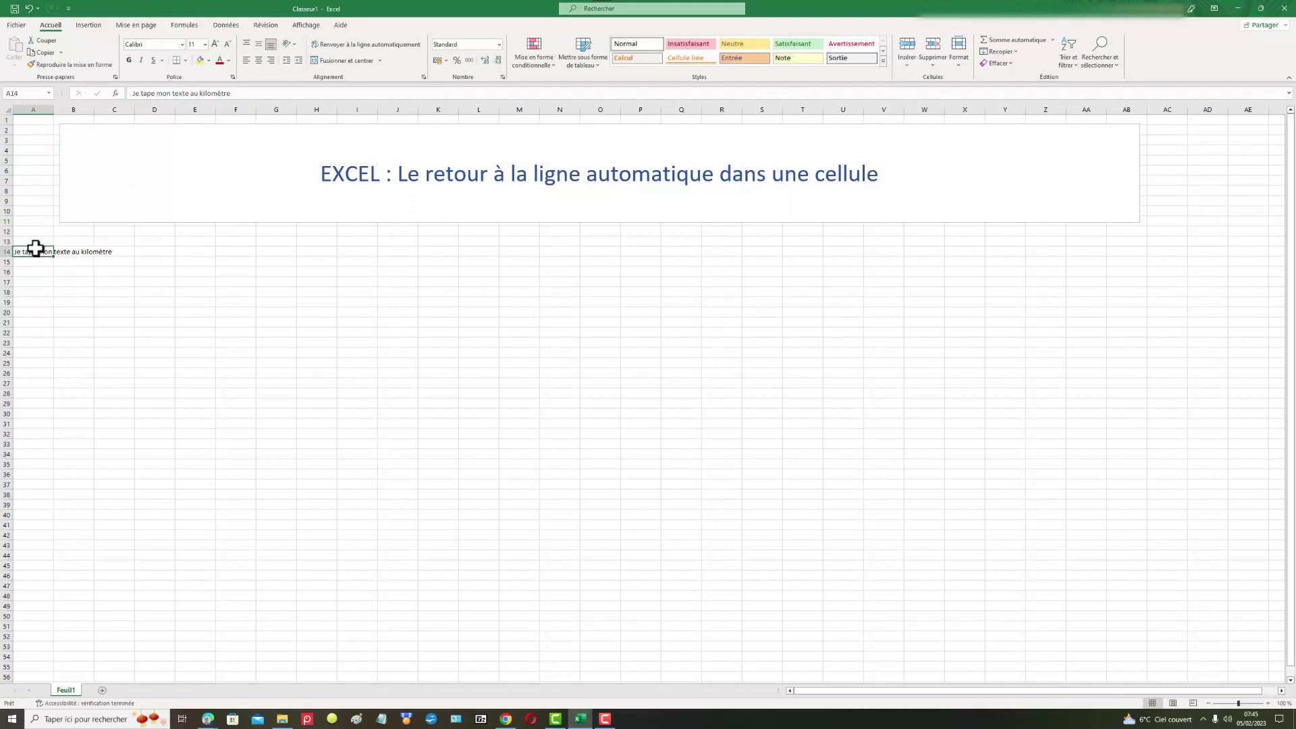
left_click(398, 47)
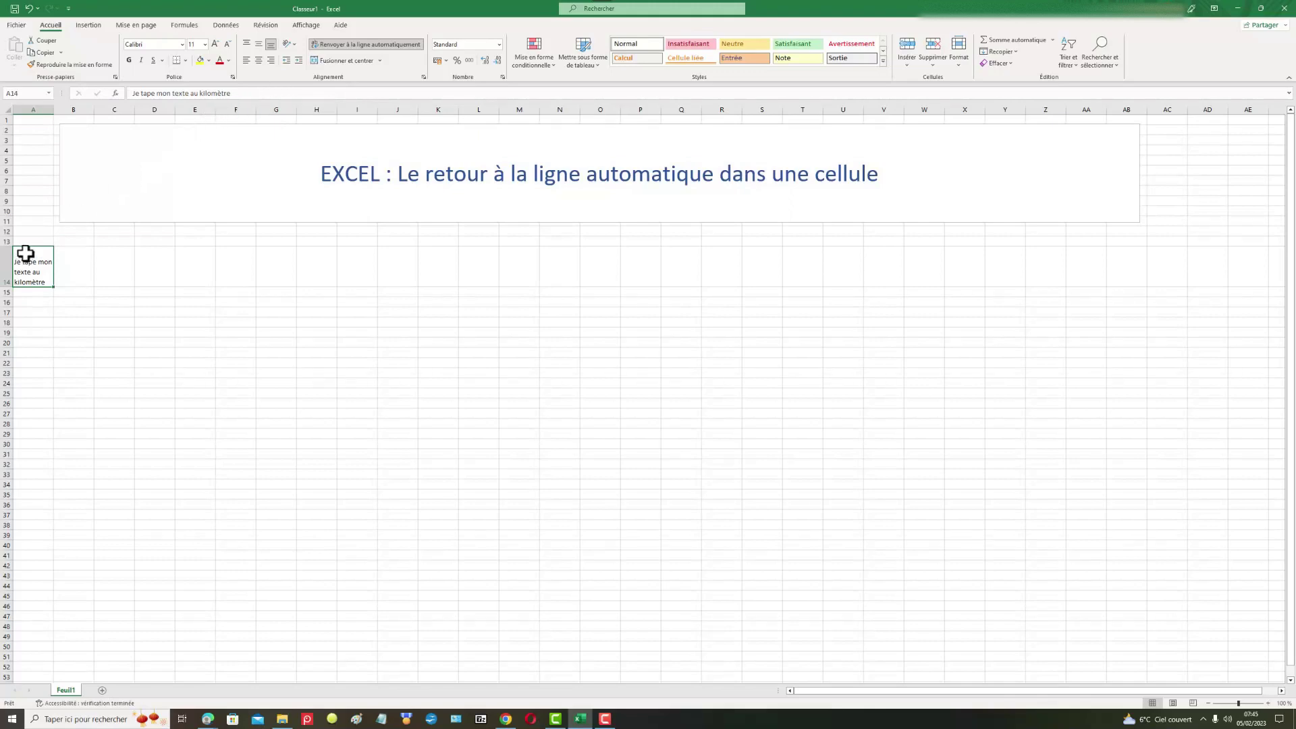
left_click(247, 44)
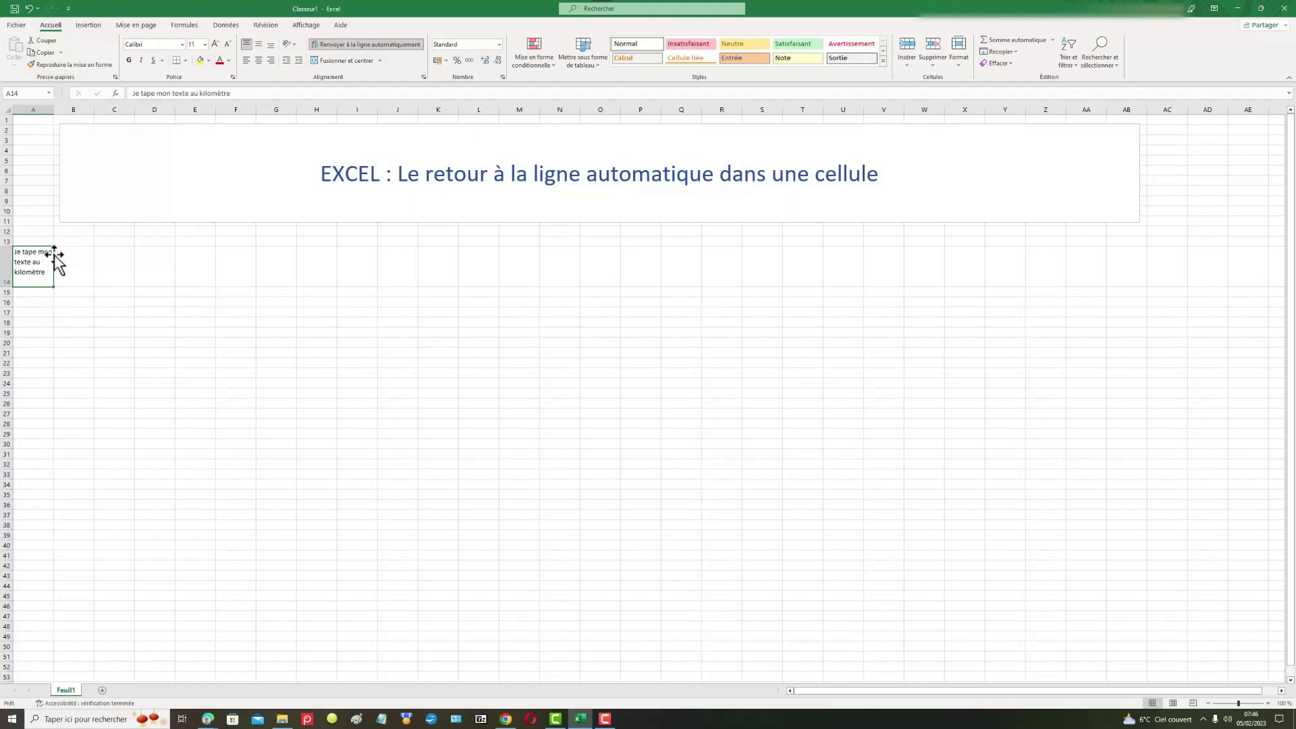
Widen column A so that the wrapped text in cell A14 fits on two lines
left_click_drag(54, 110, 73, 111)
left_click(72, 120)
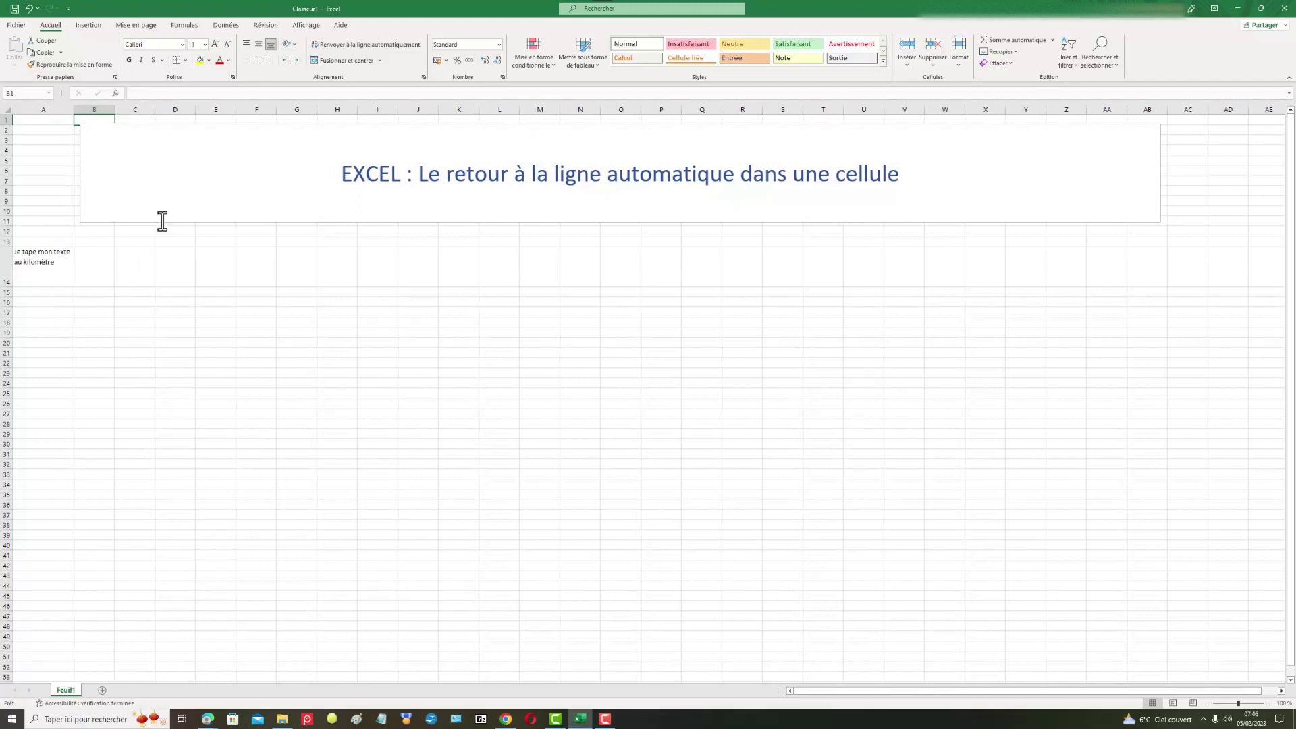
left_click(55, 263)
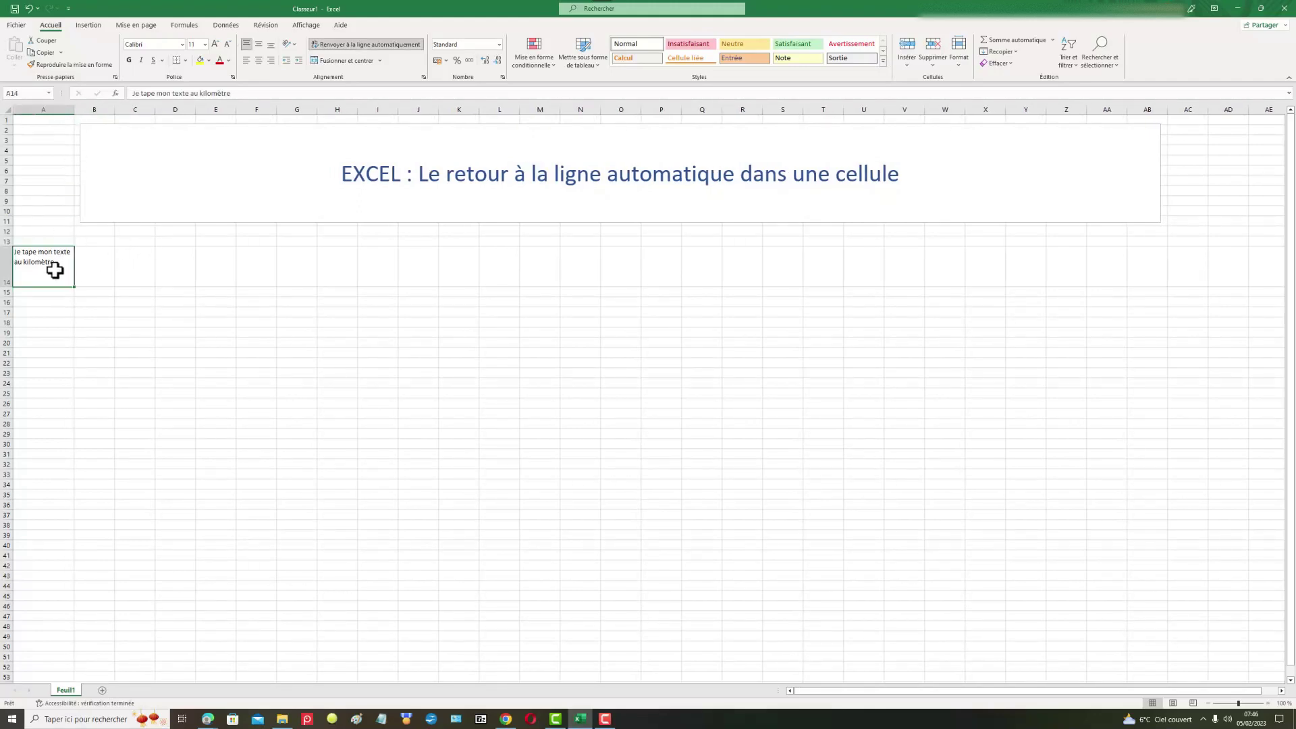
Check the row height of the empty row 13 above the text, without changing it
left_click(4, 260)
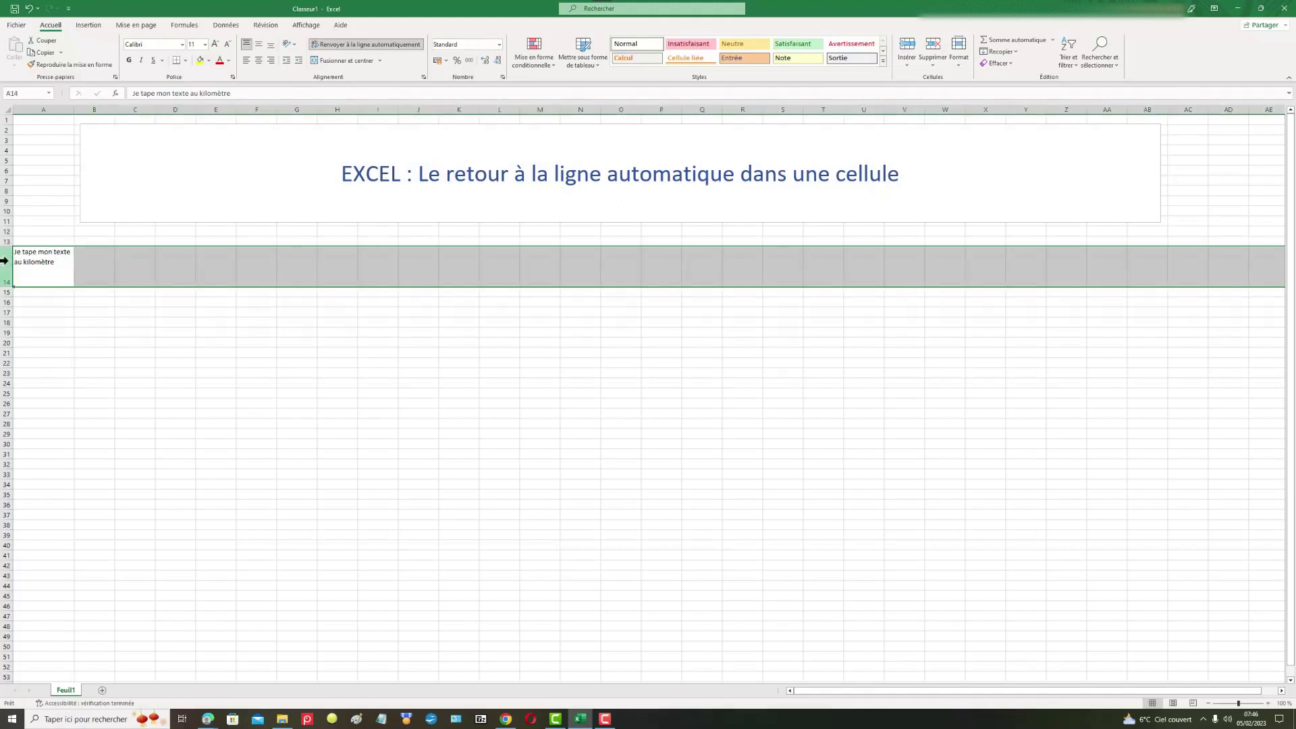
right_click(4, 260)
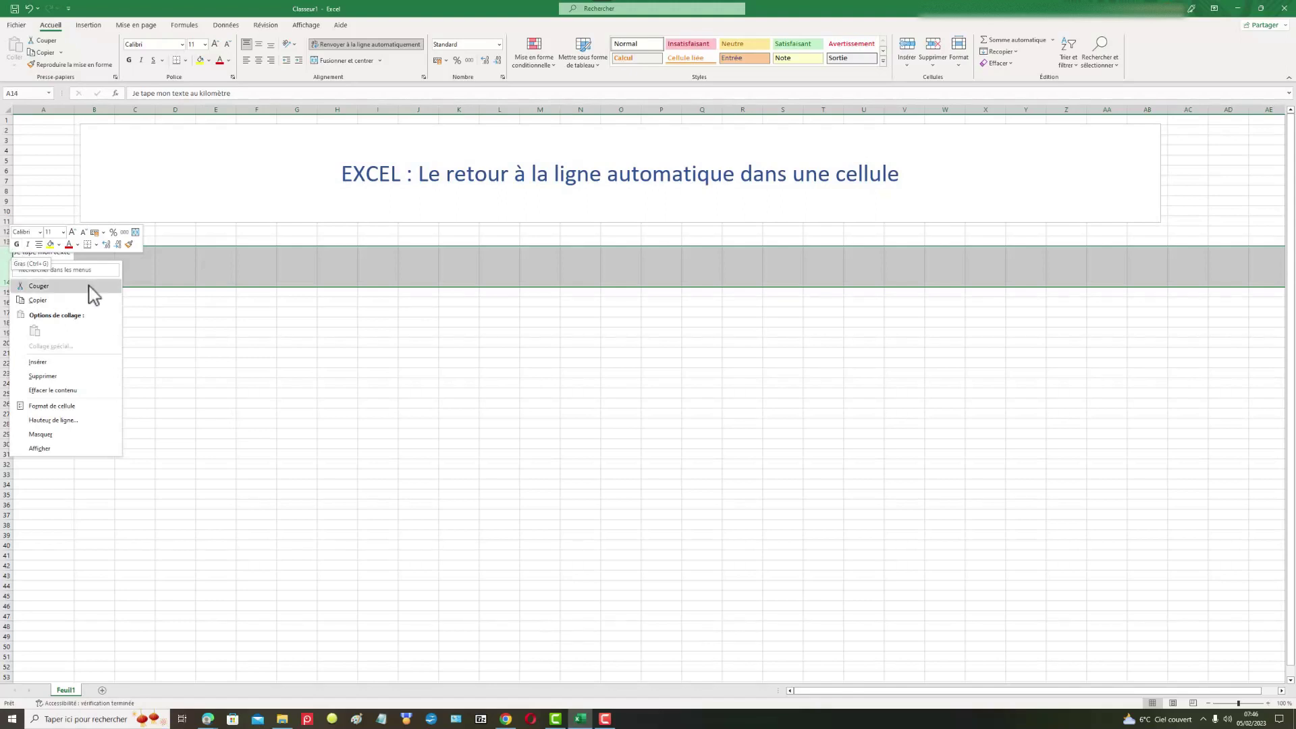
key("Escape")
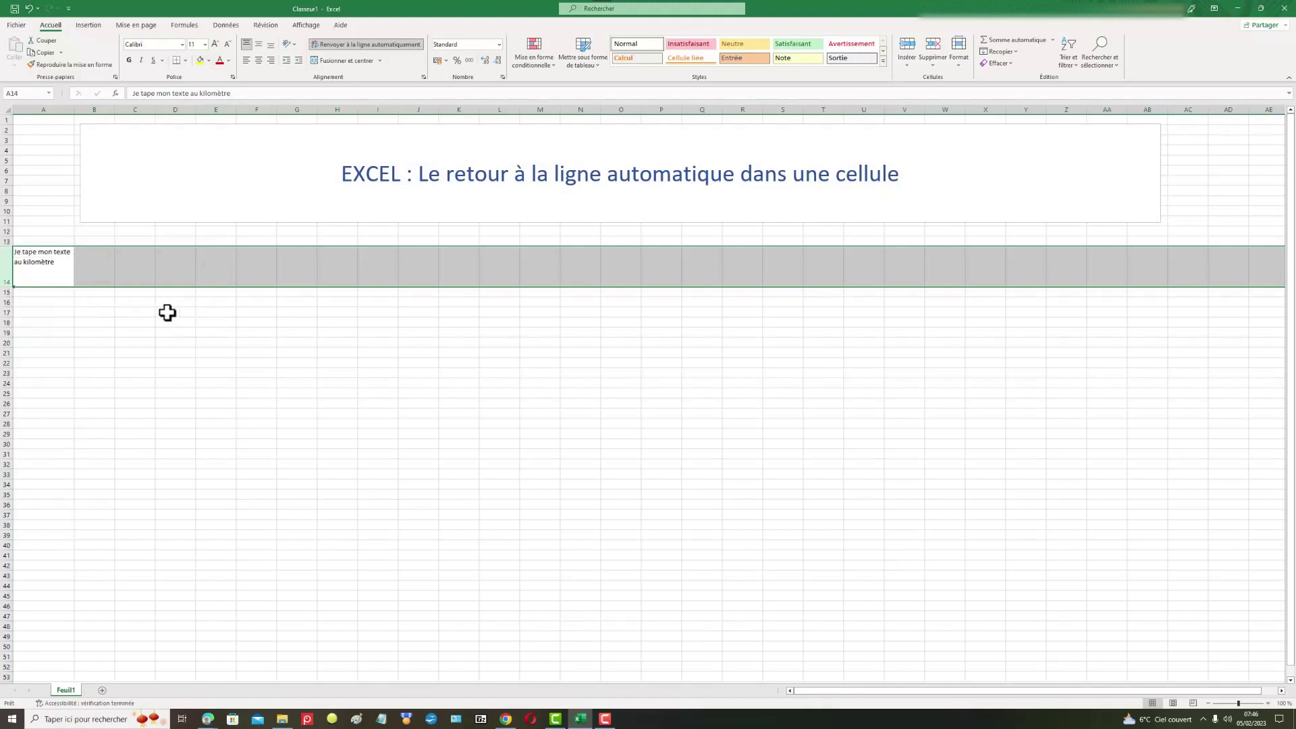
left_click(4, 241)
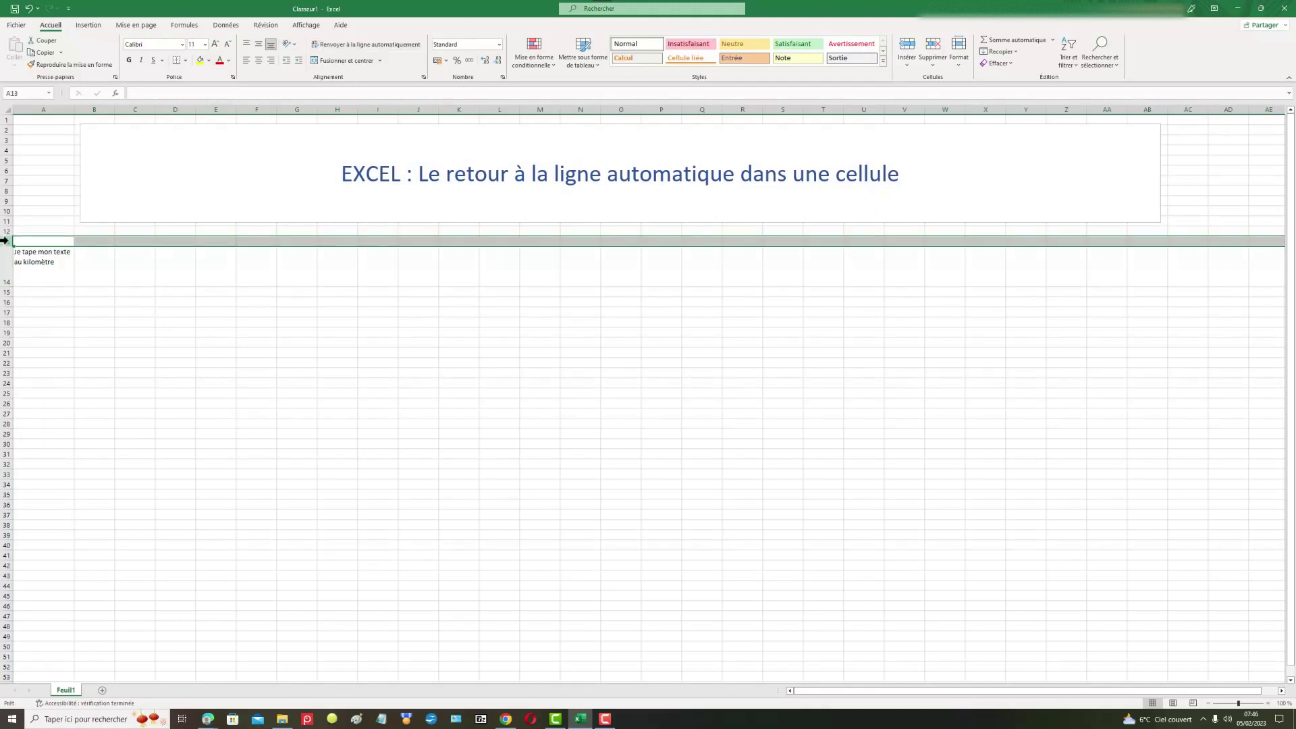
right_click(6, 241)
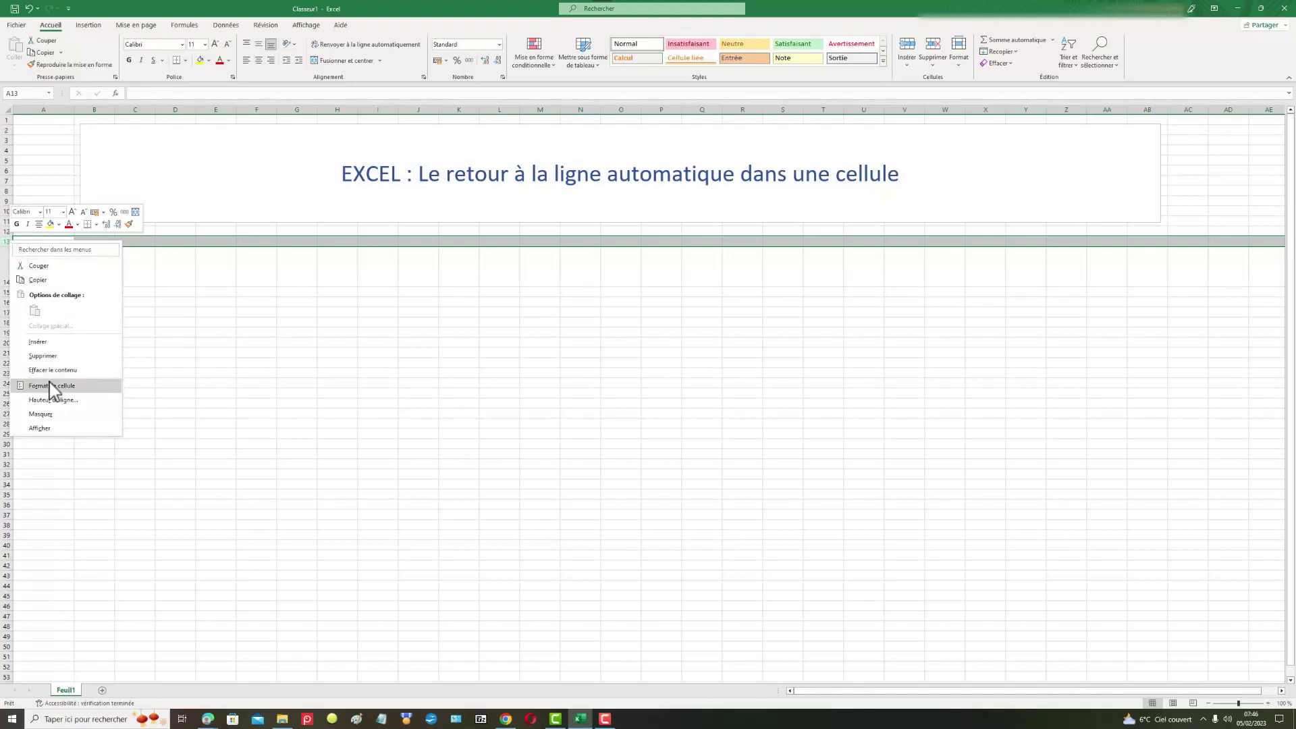
left_click(56, 401)
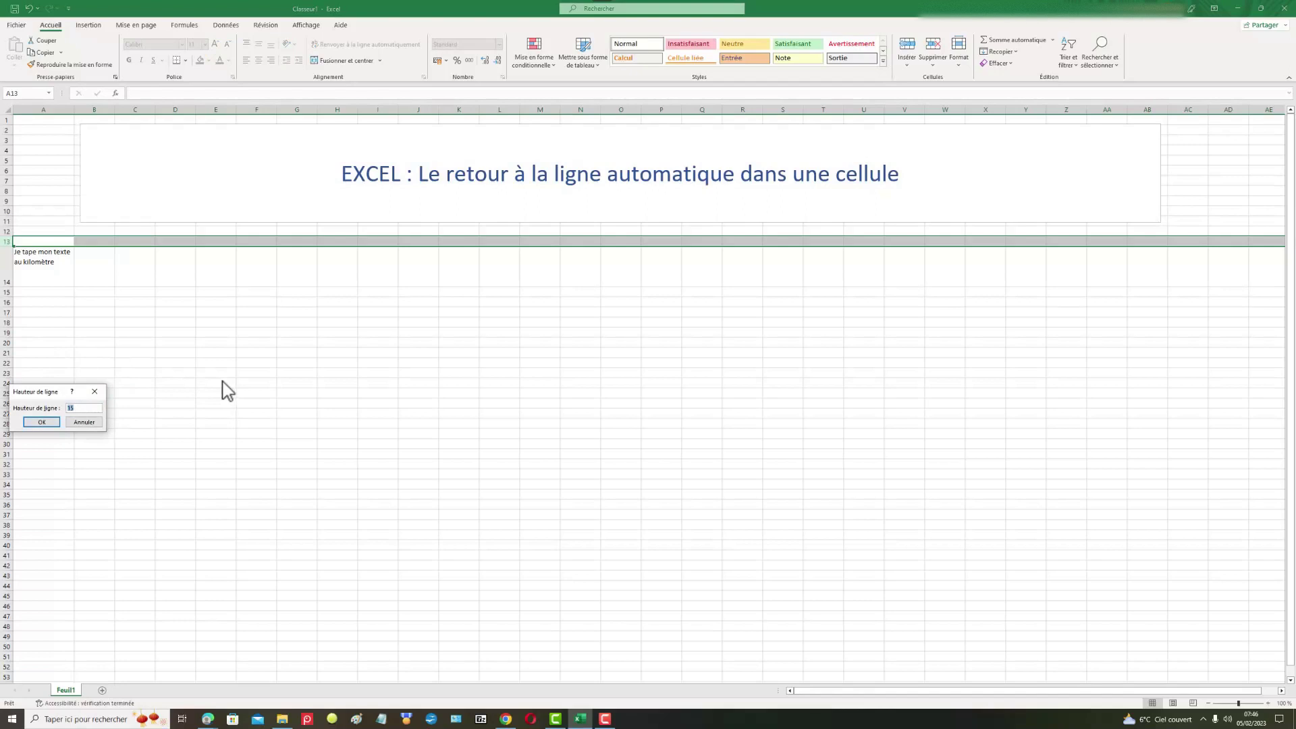
left_click(101, 396)
Set the height of row 14 to 30
left_click(5, 260)
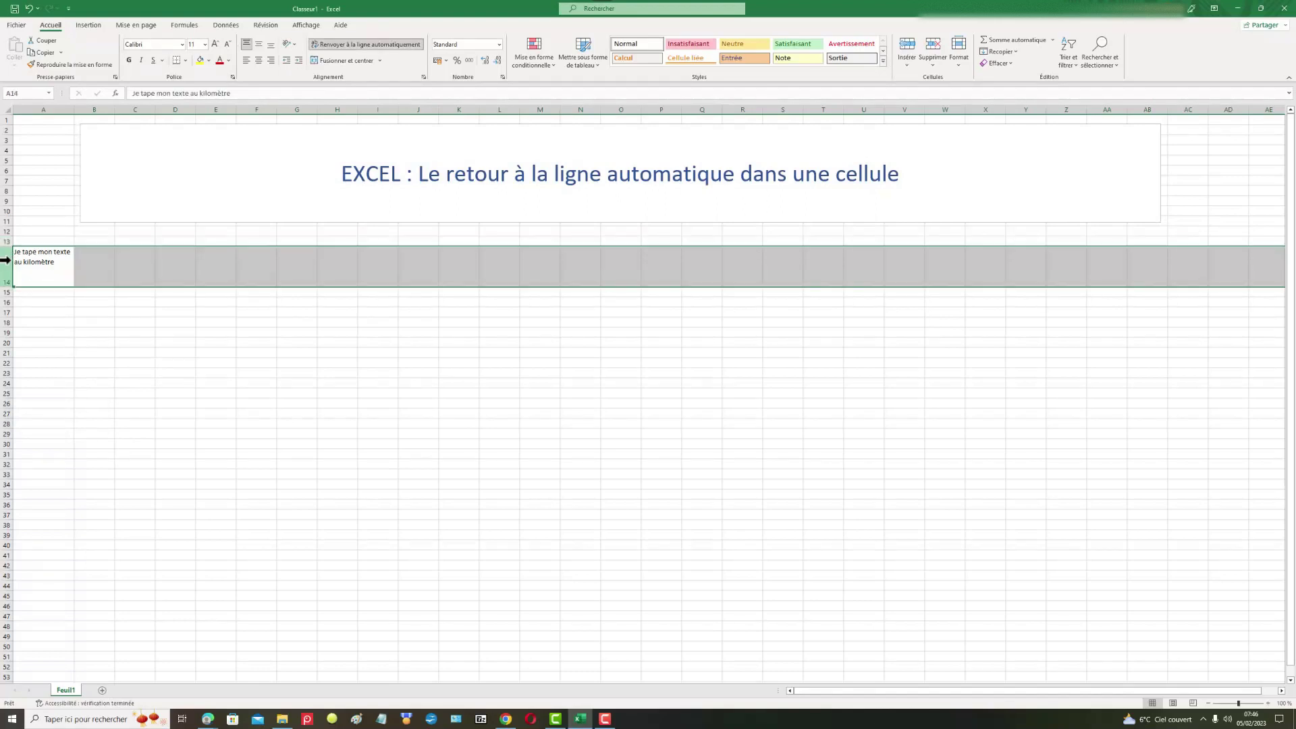
right_click(6, 260)
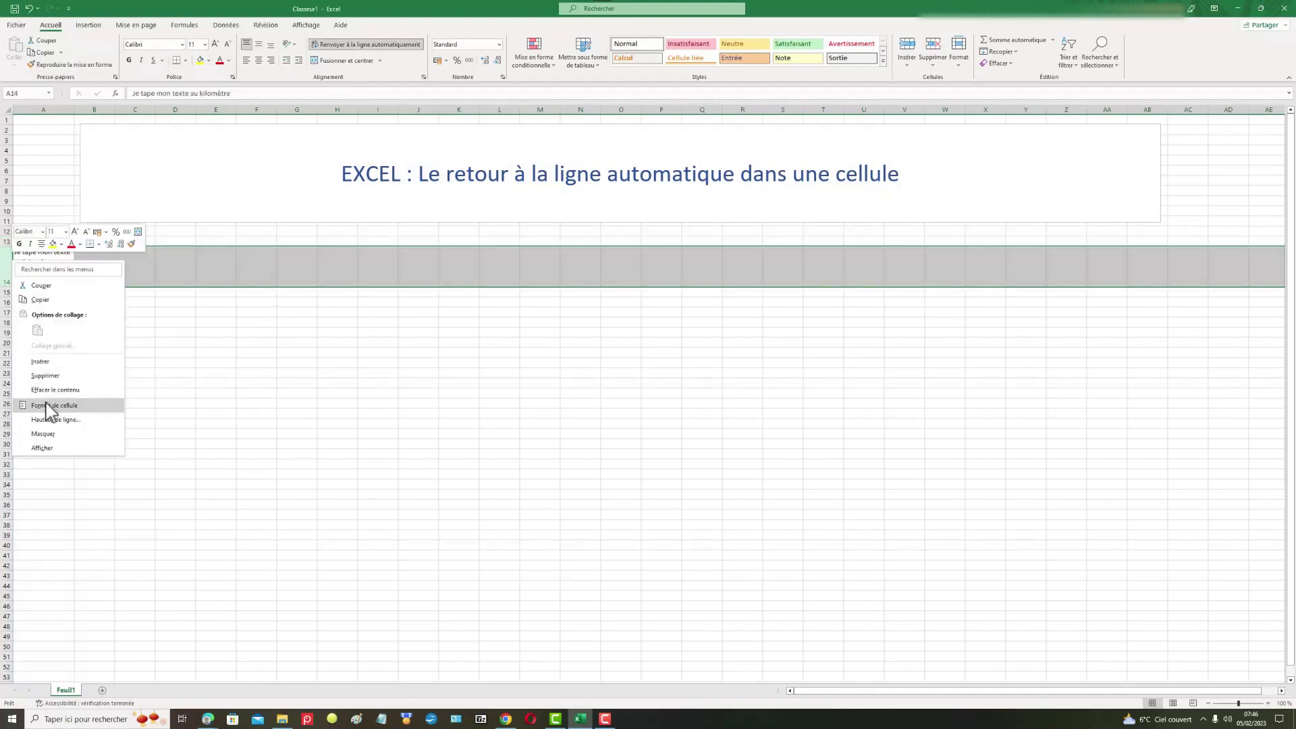
left_click(55, 420)
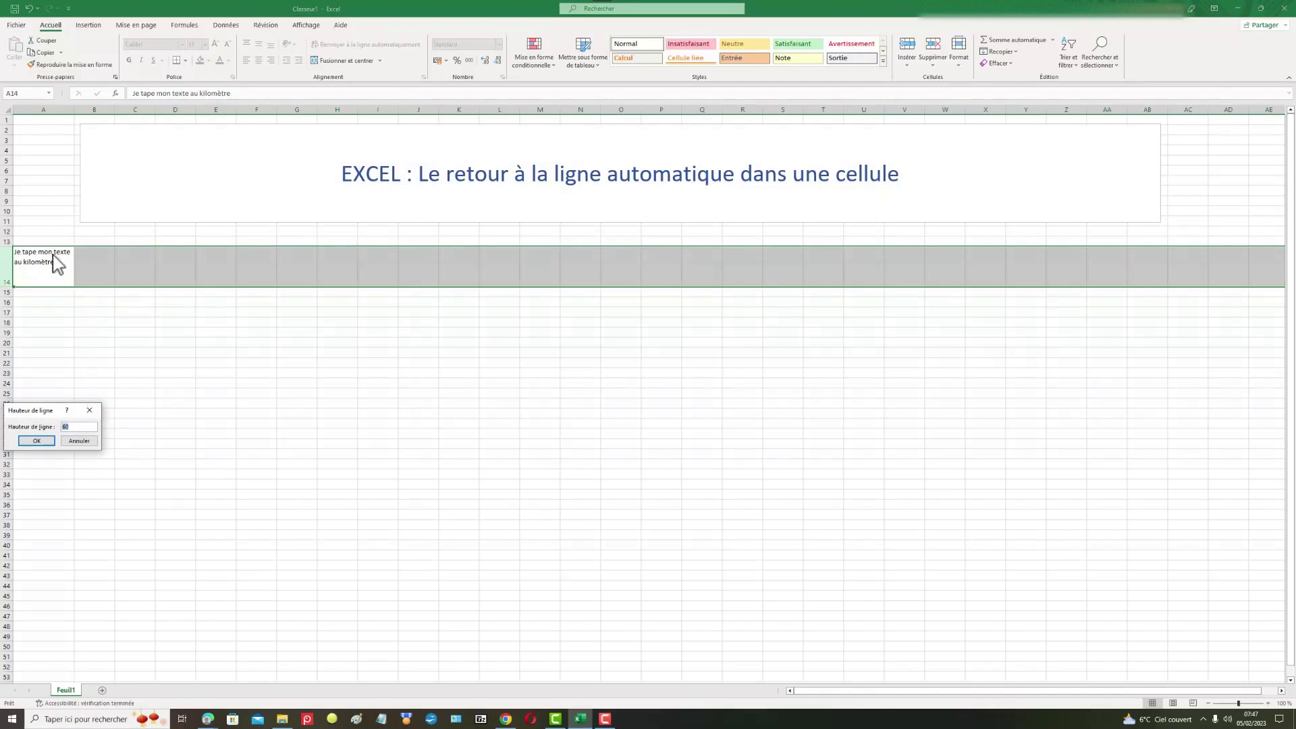
type("30")
left_click(41, 442)
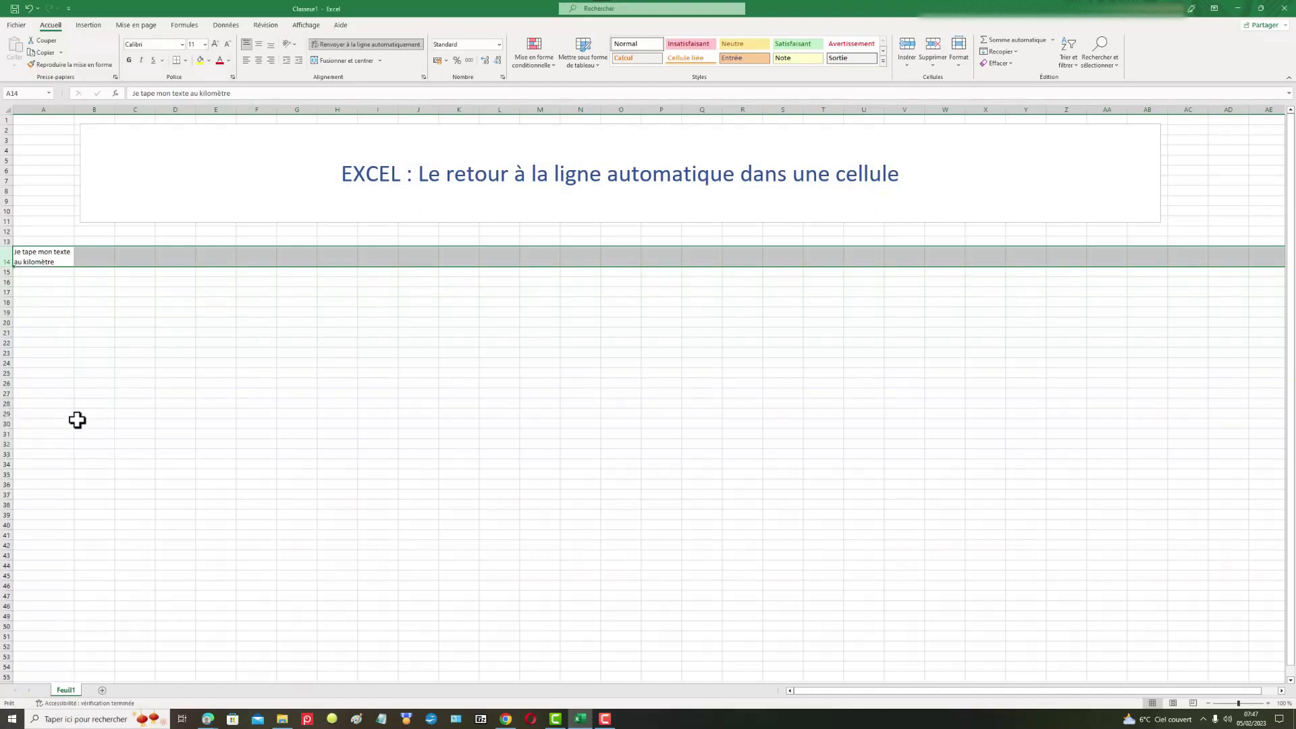
left_click(168, 301)
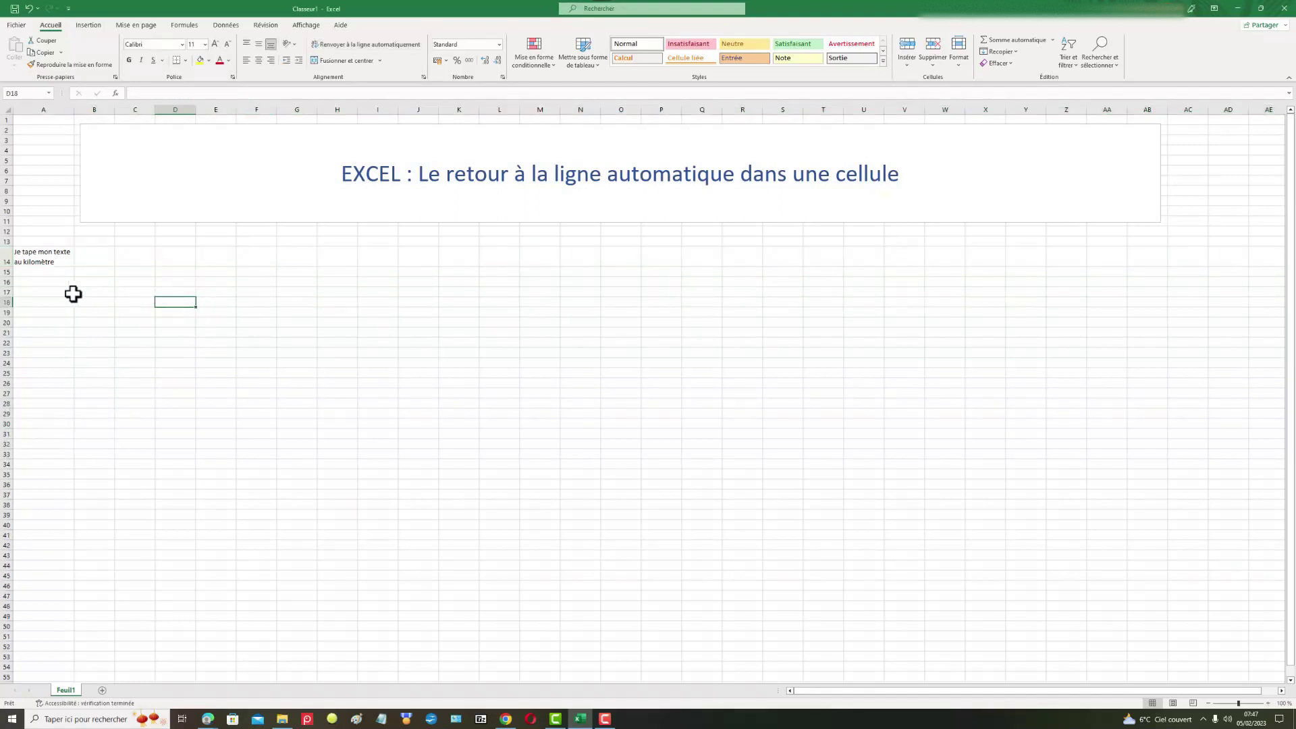
left_click(37, 270)
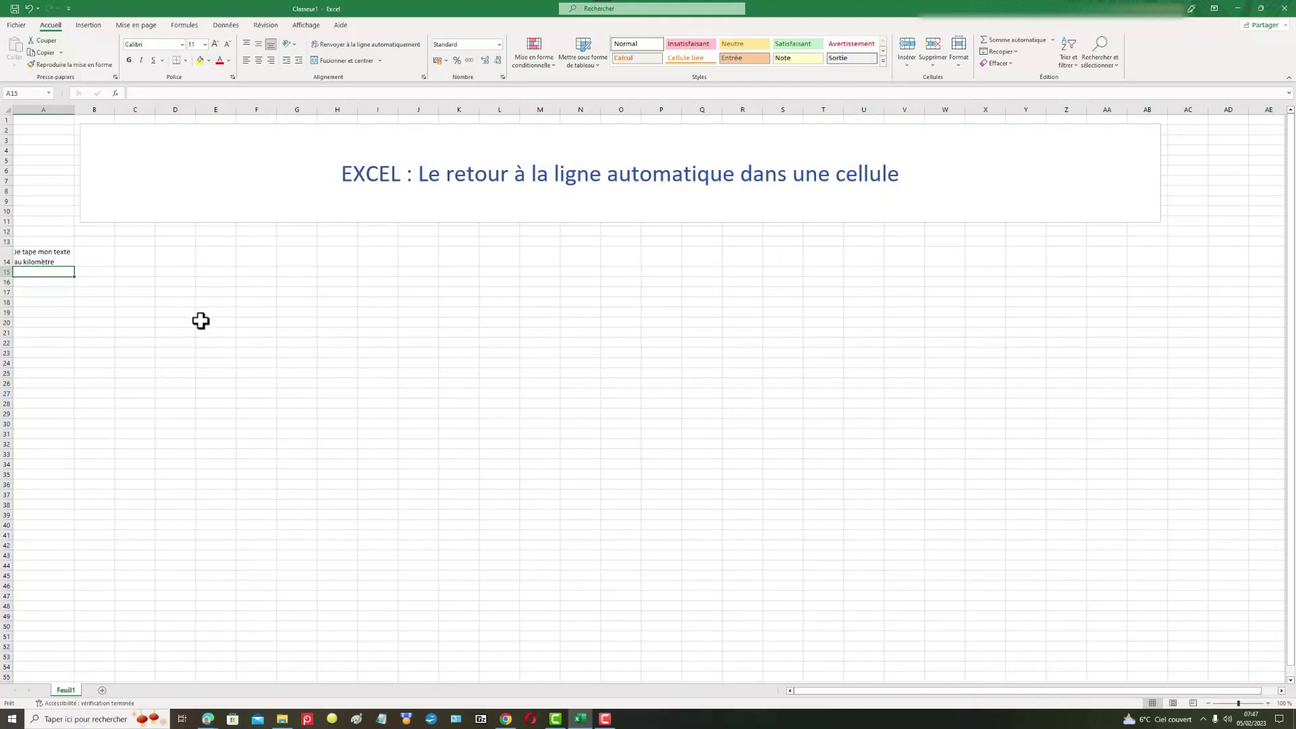
type("16545,")
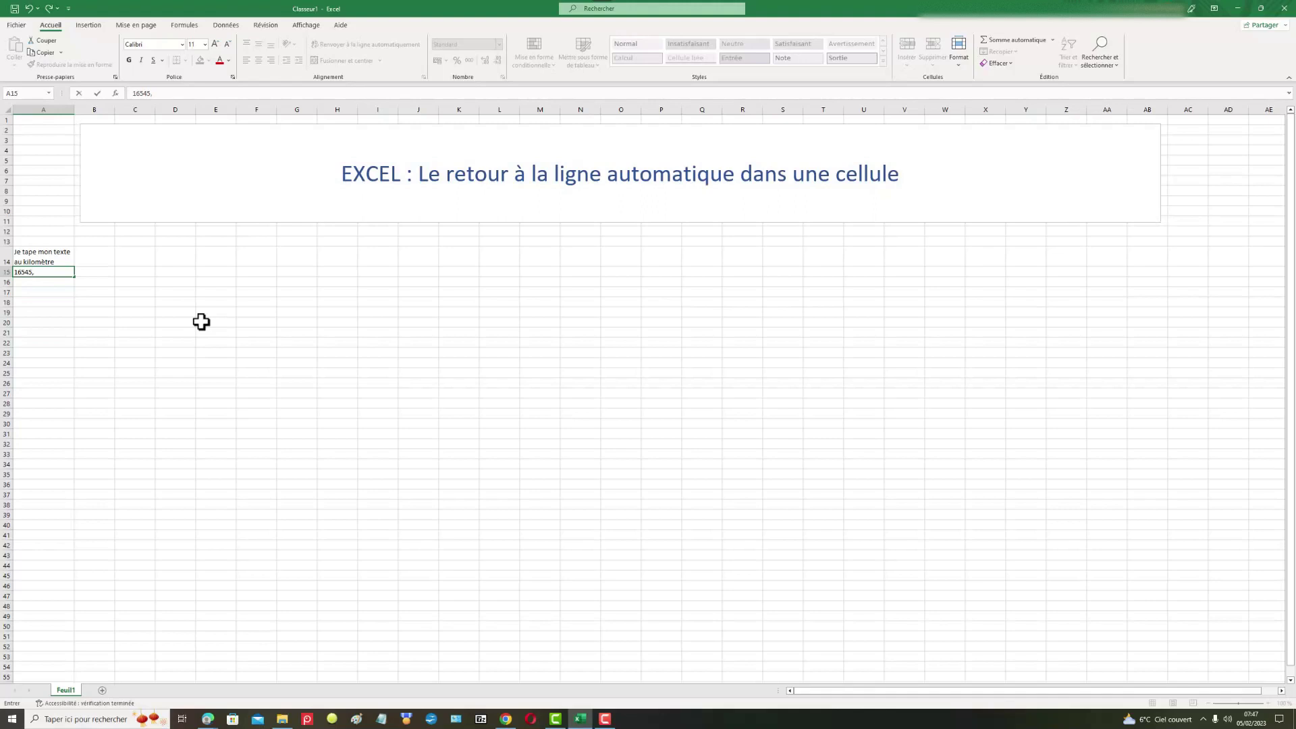
type("54546546544")
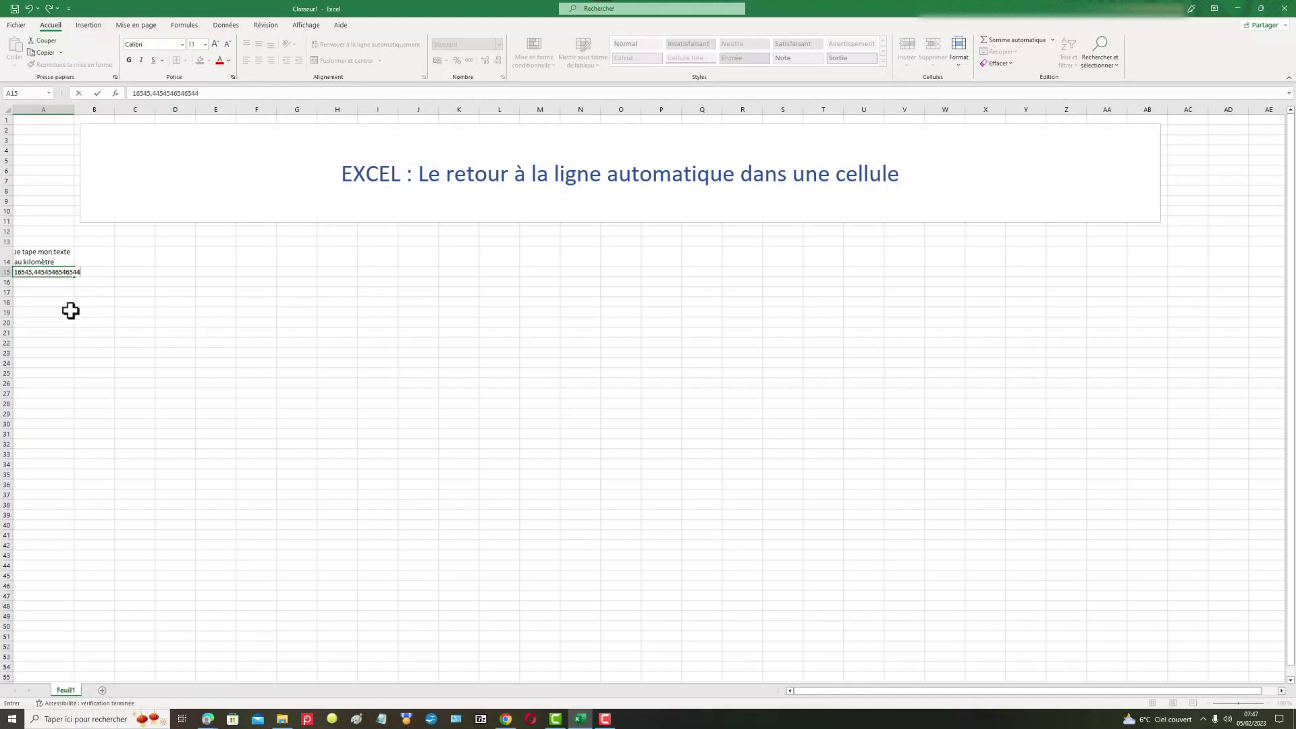
left_click(58, 301)
Format cell A15 with the Nombre category and 10 decimal places
left_click(54, 272)
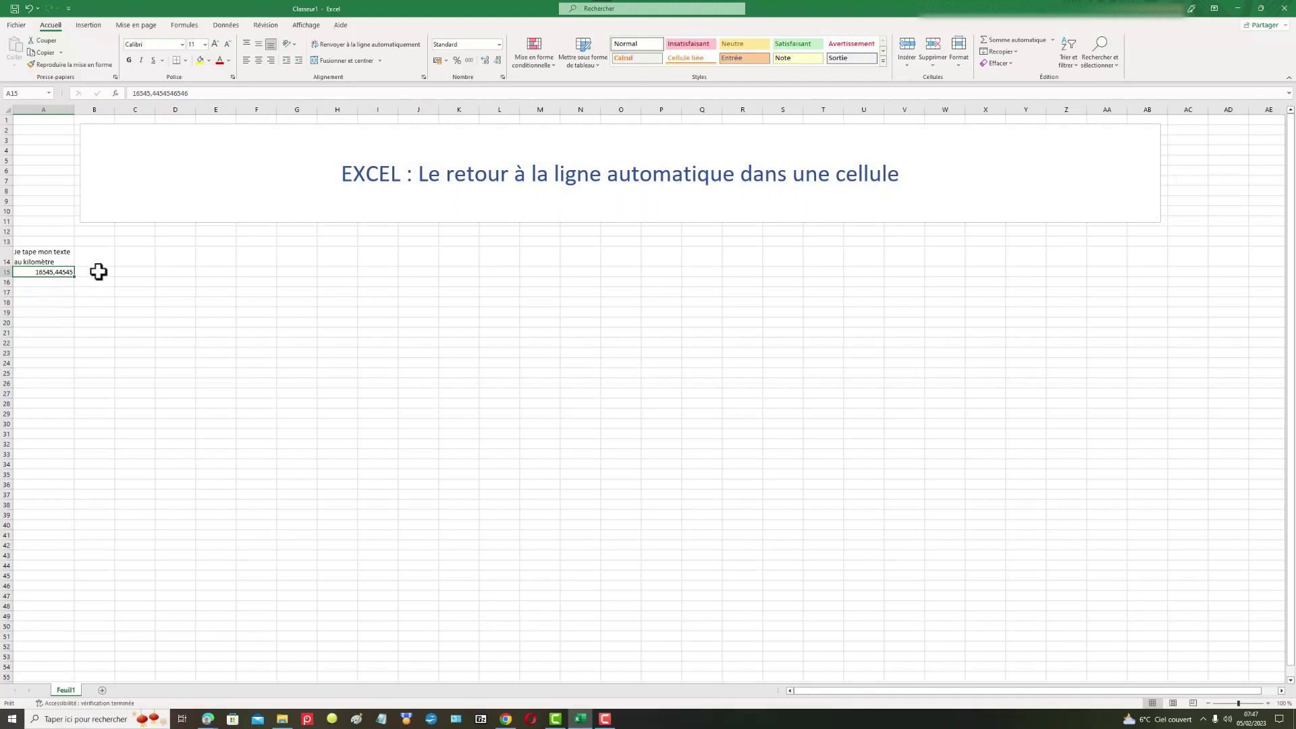
right_click(51, 272)
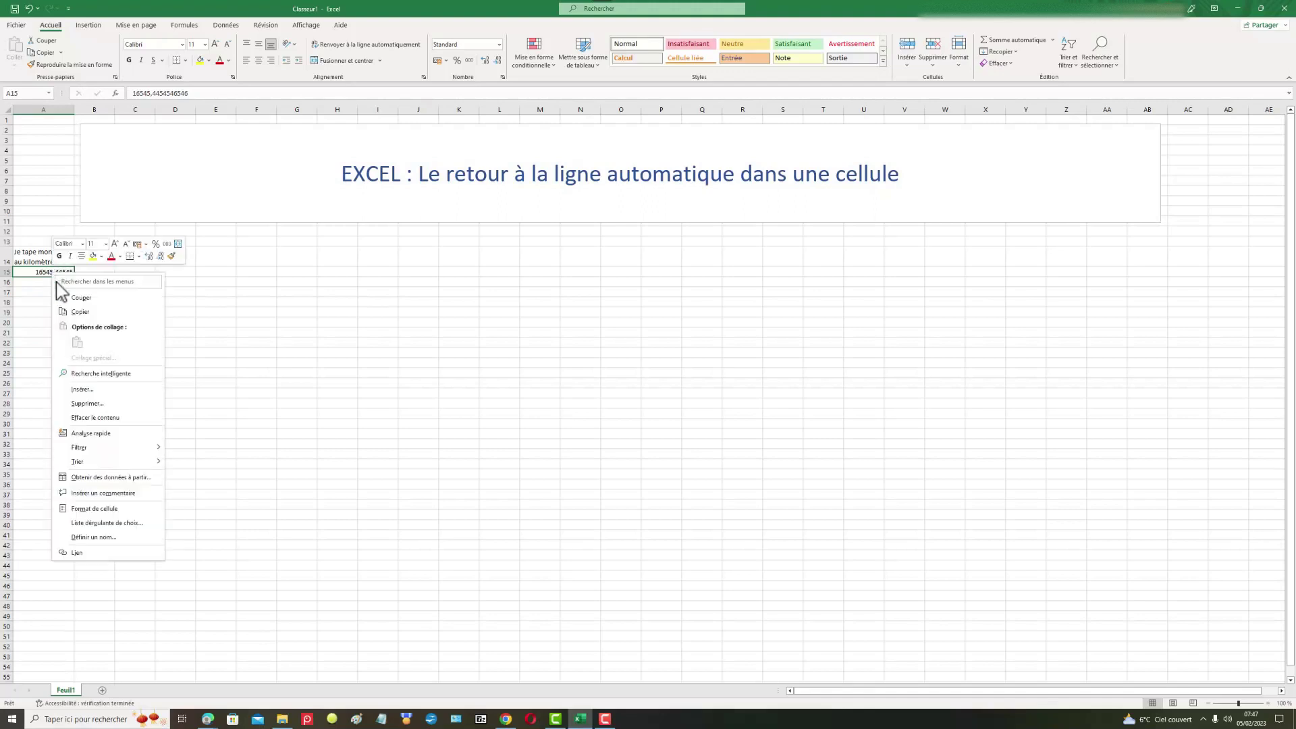
left_click(82, 509)
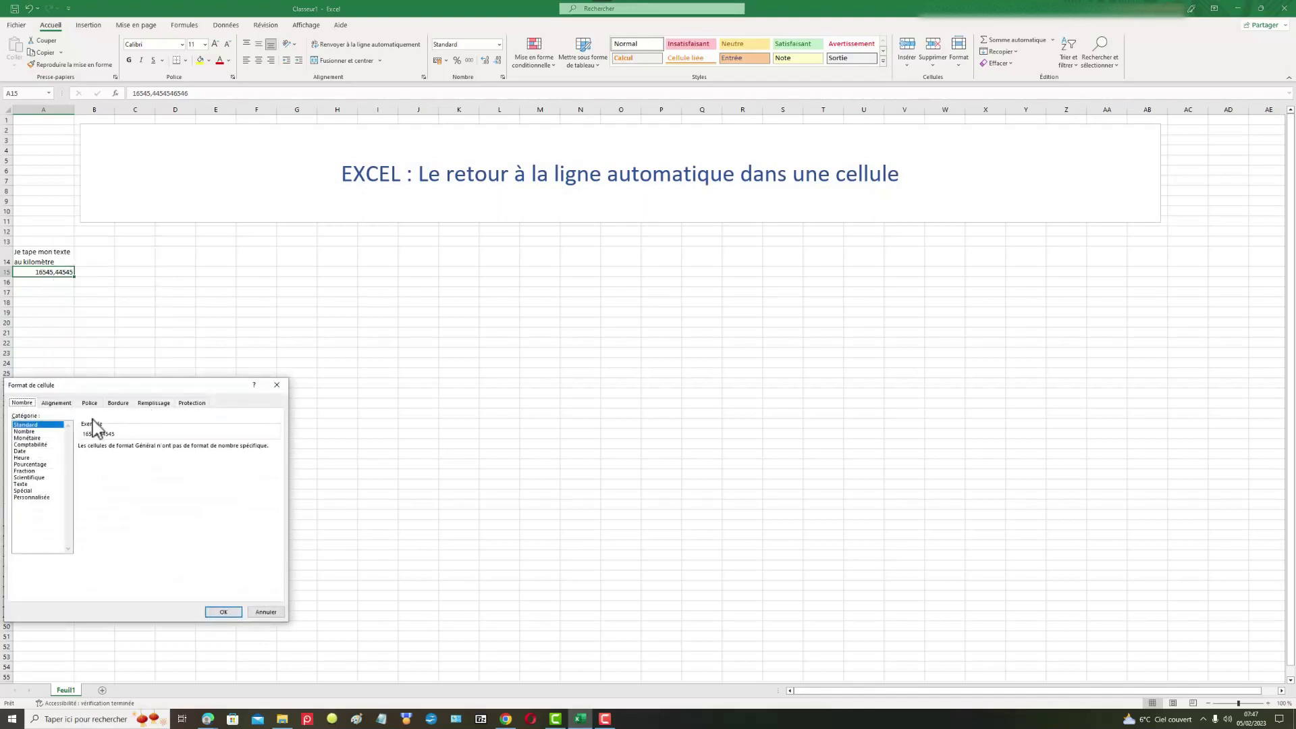
left_click(41, 432)
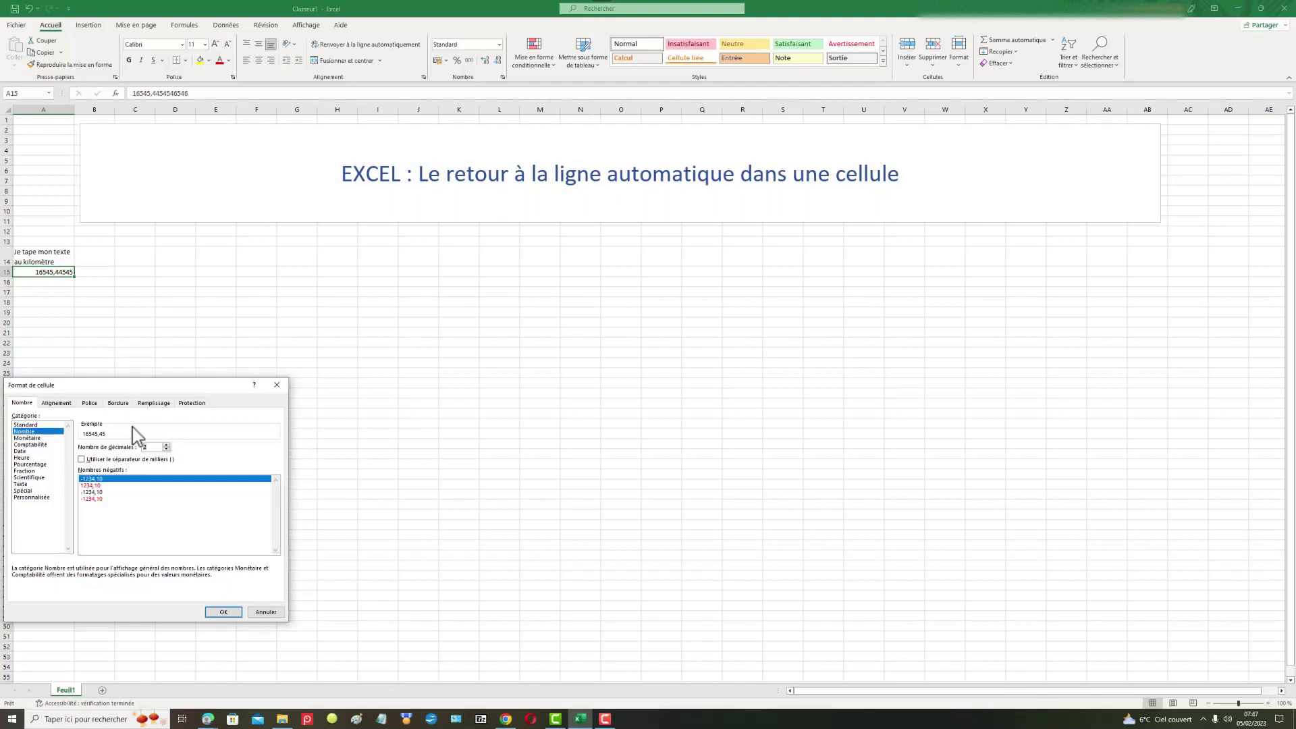
type("10")
left_click(234, 612)
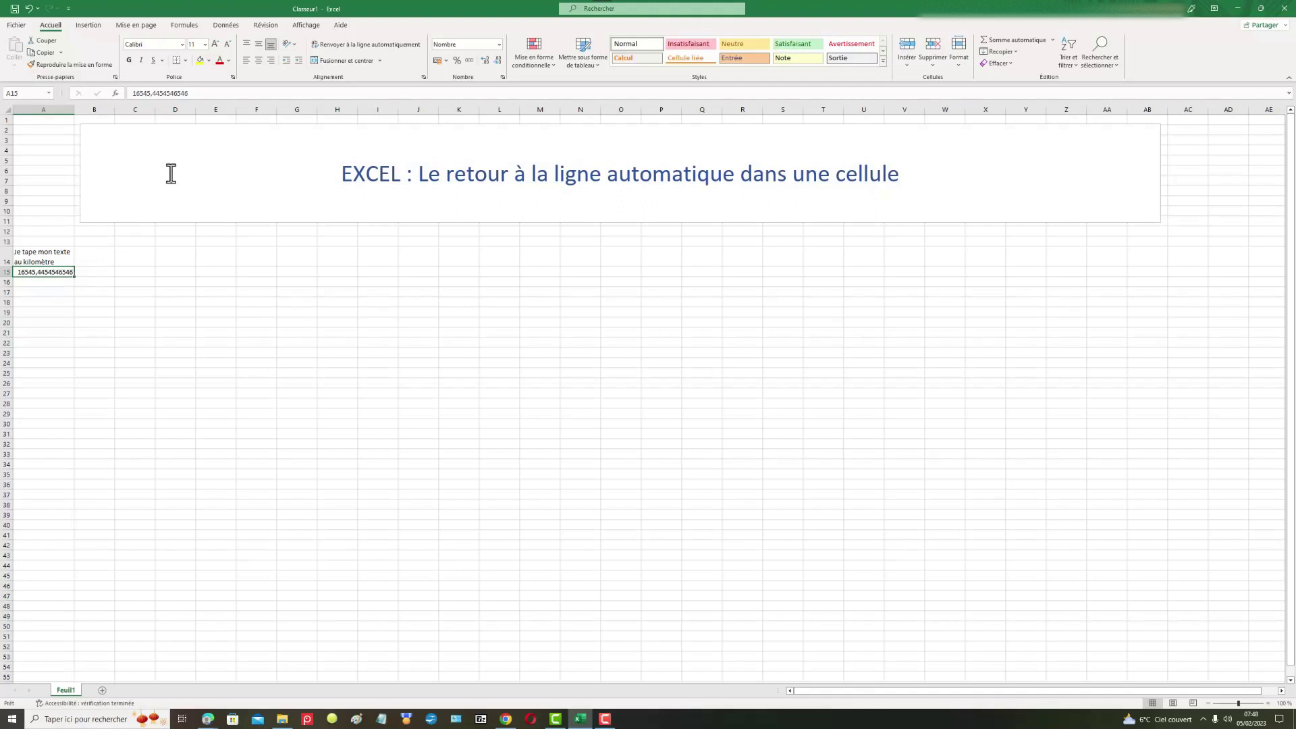
Try to append the digits 789456 to the number in cell A15
left_click(198, 93)
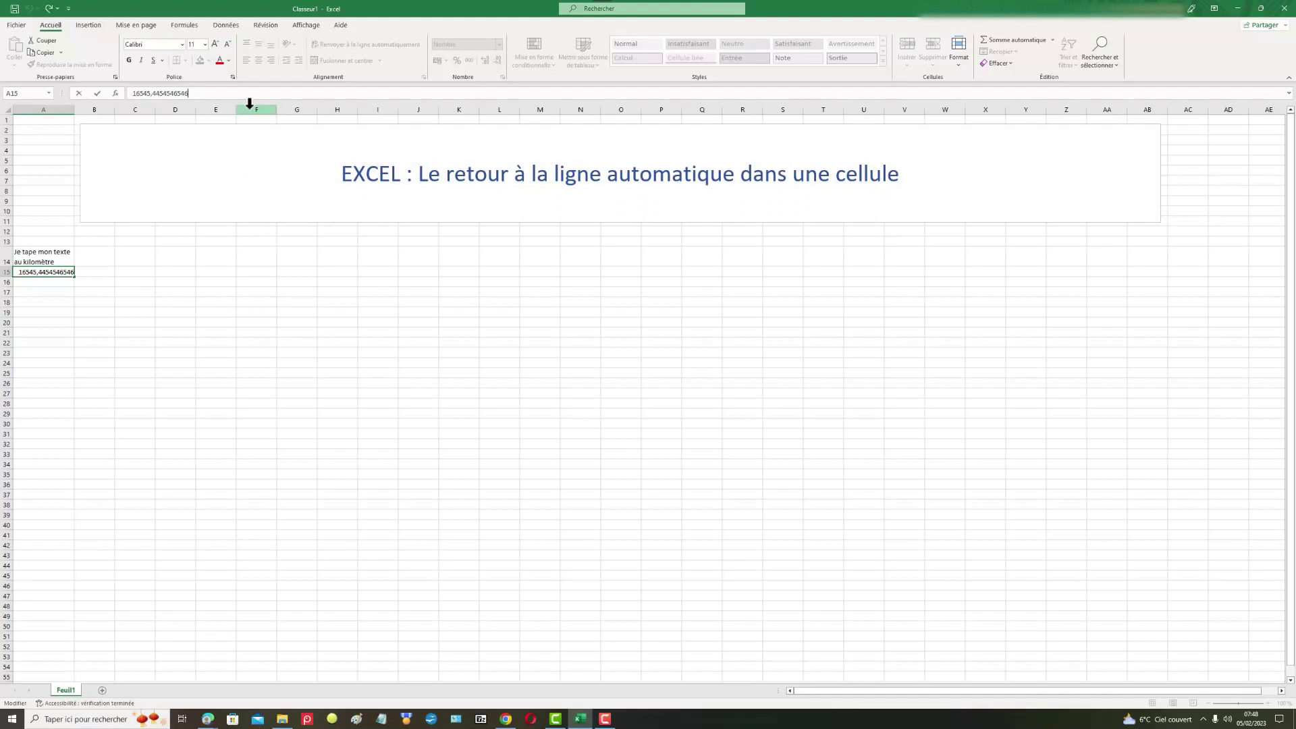
type("789")
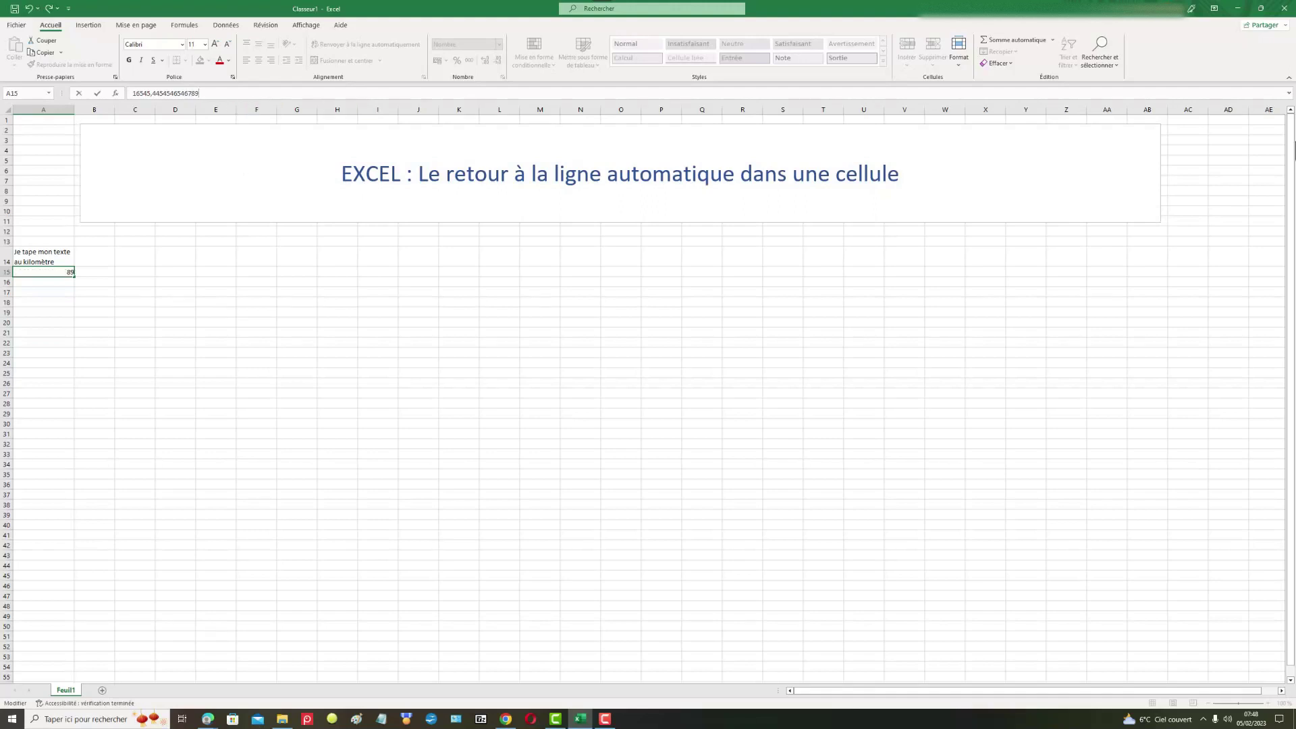
type("456")
left_click(32, 300)
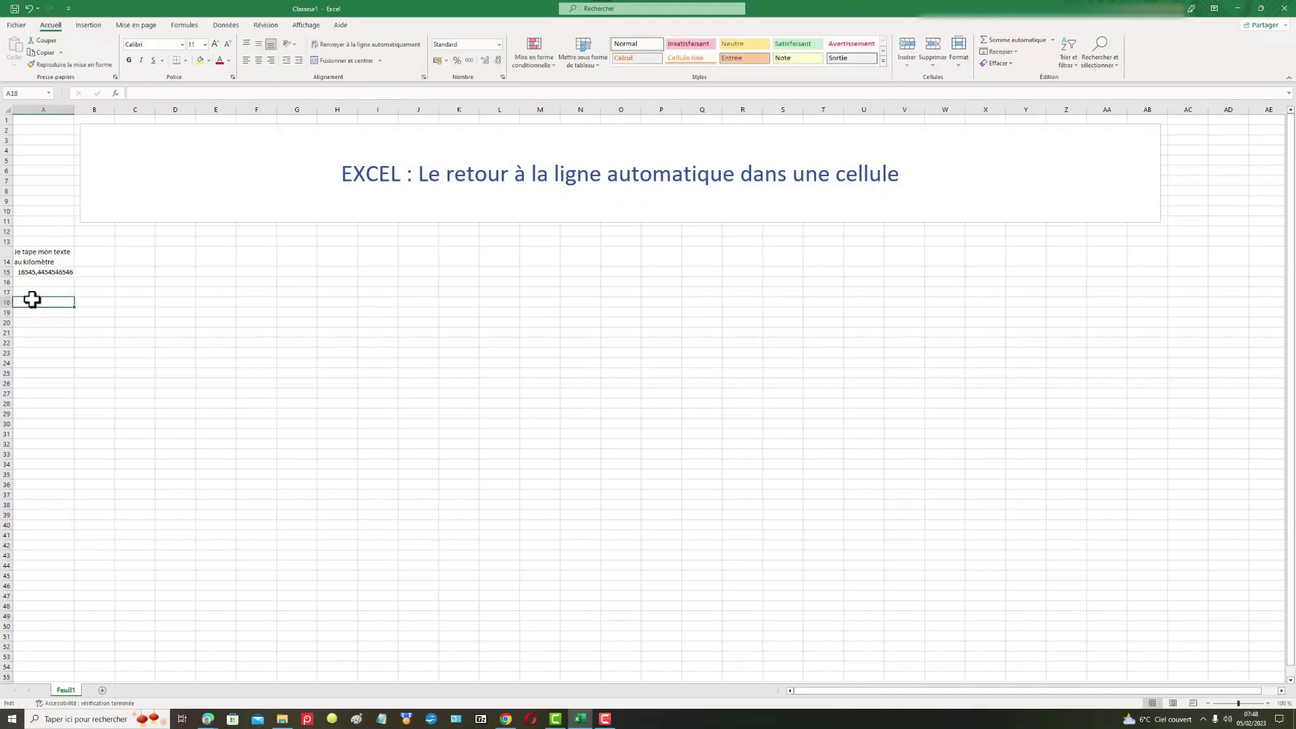
Set the number format of cell A15 to 15 decimal places and autofit the width of column A
left_click(56, 272)
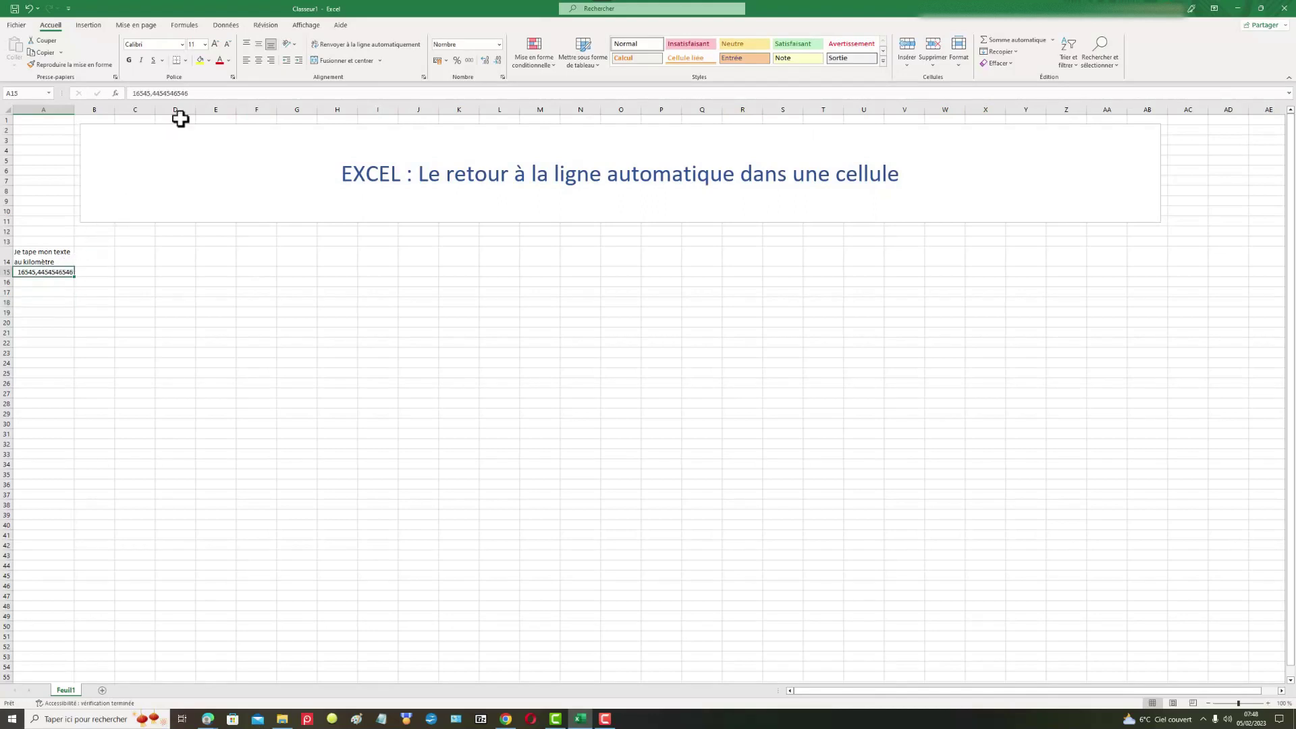
right_click(53, 273)
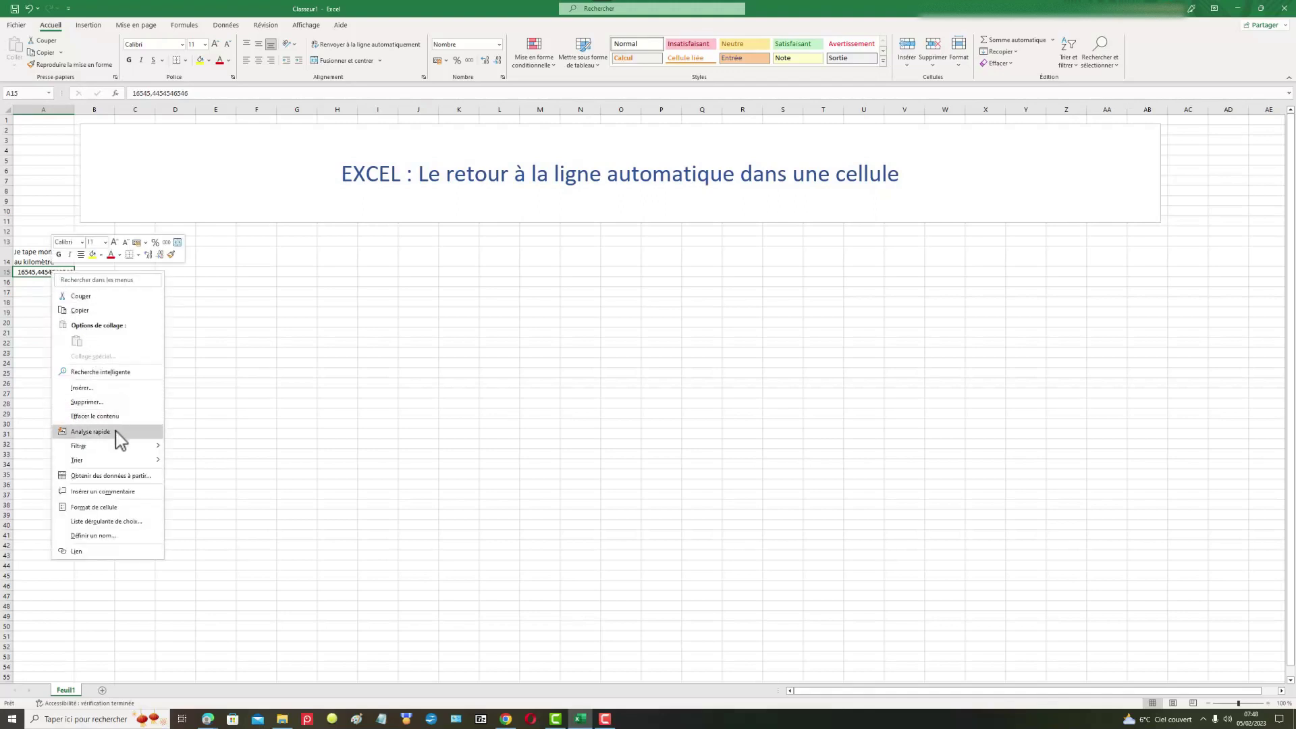
left_click(126, 508)
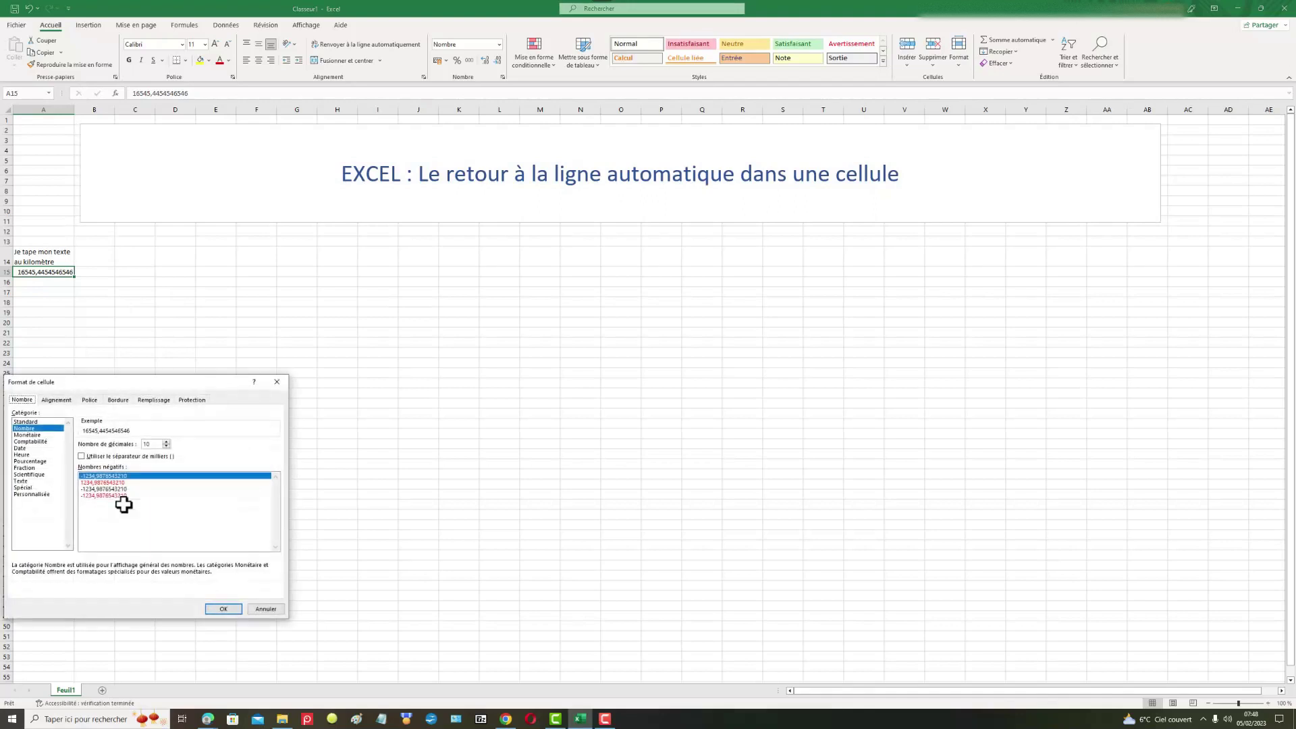
double_click(149, 444)
type("1")
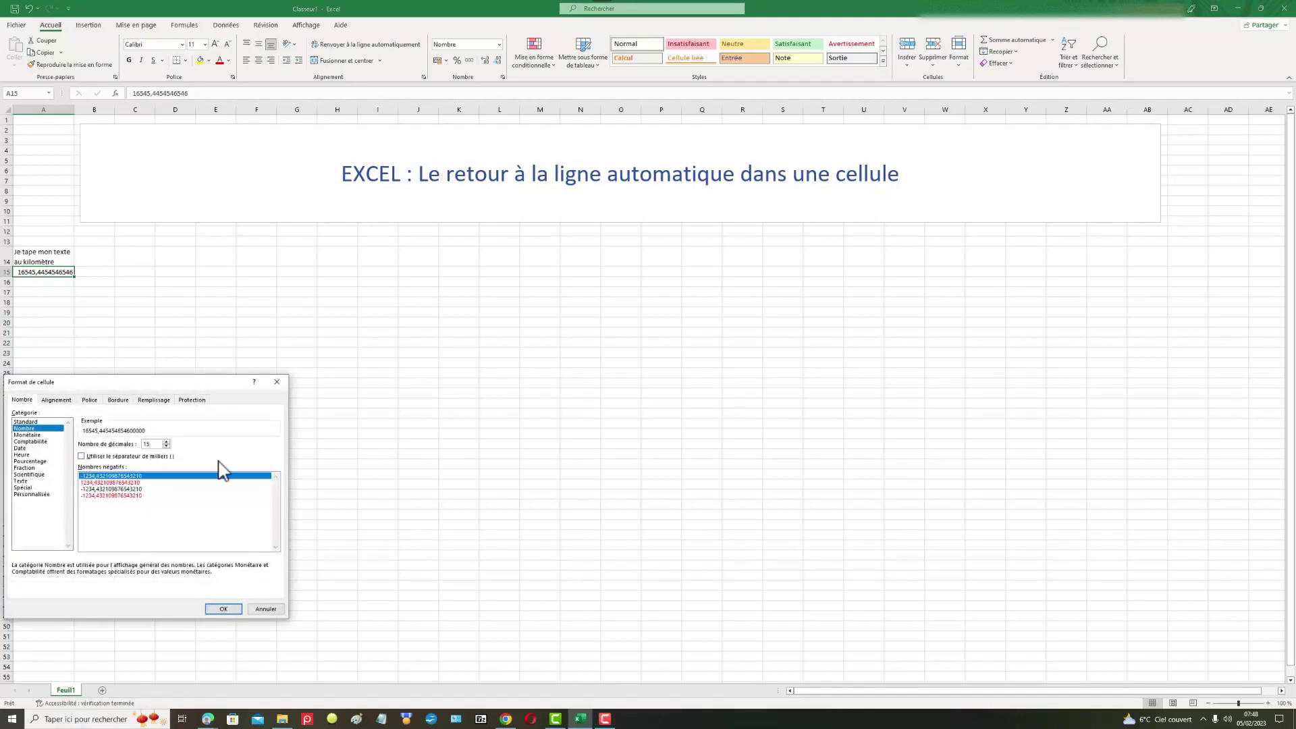
left_click(236, 609)
left_click(93, 361)
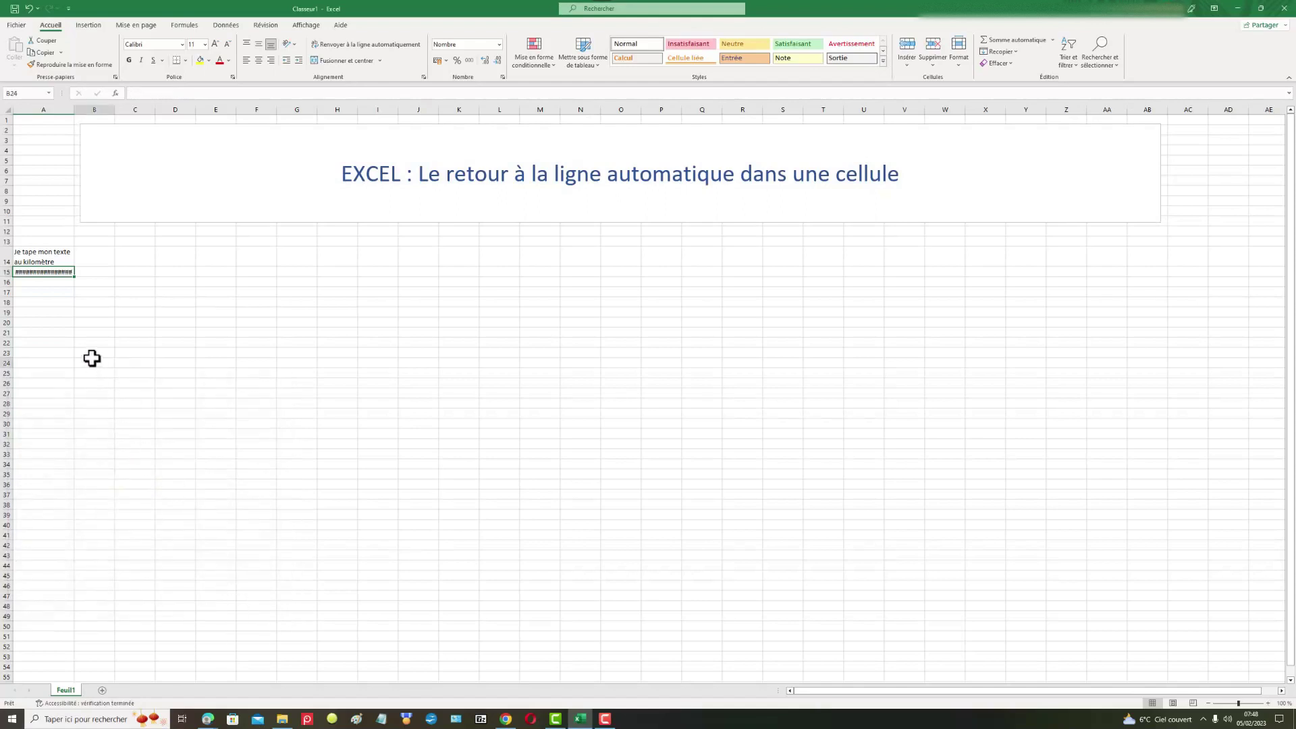
double_click(75, 109)
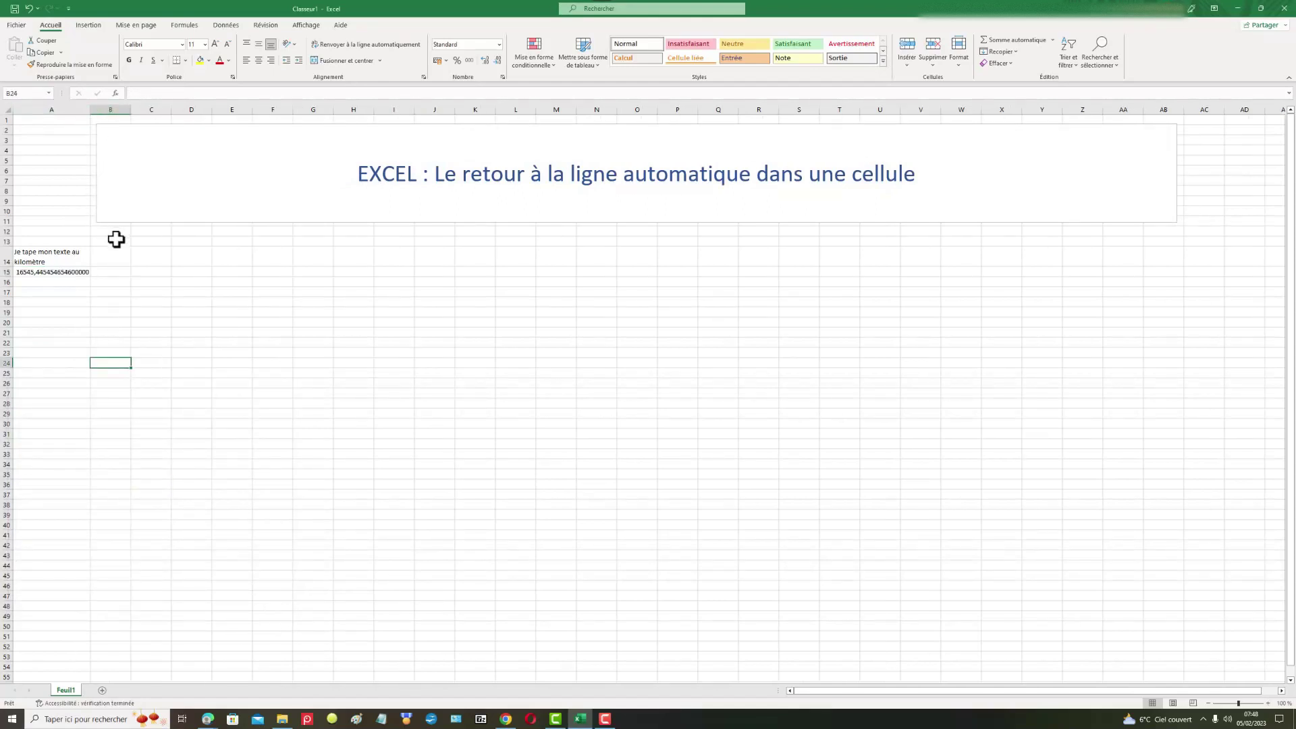
Insert a long run of extra digits starting with 711515111 before the decimal comma of the number in cell A15
left_click(77, 271)
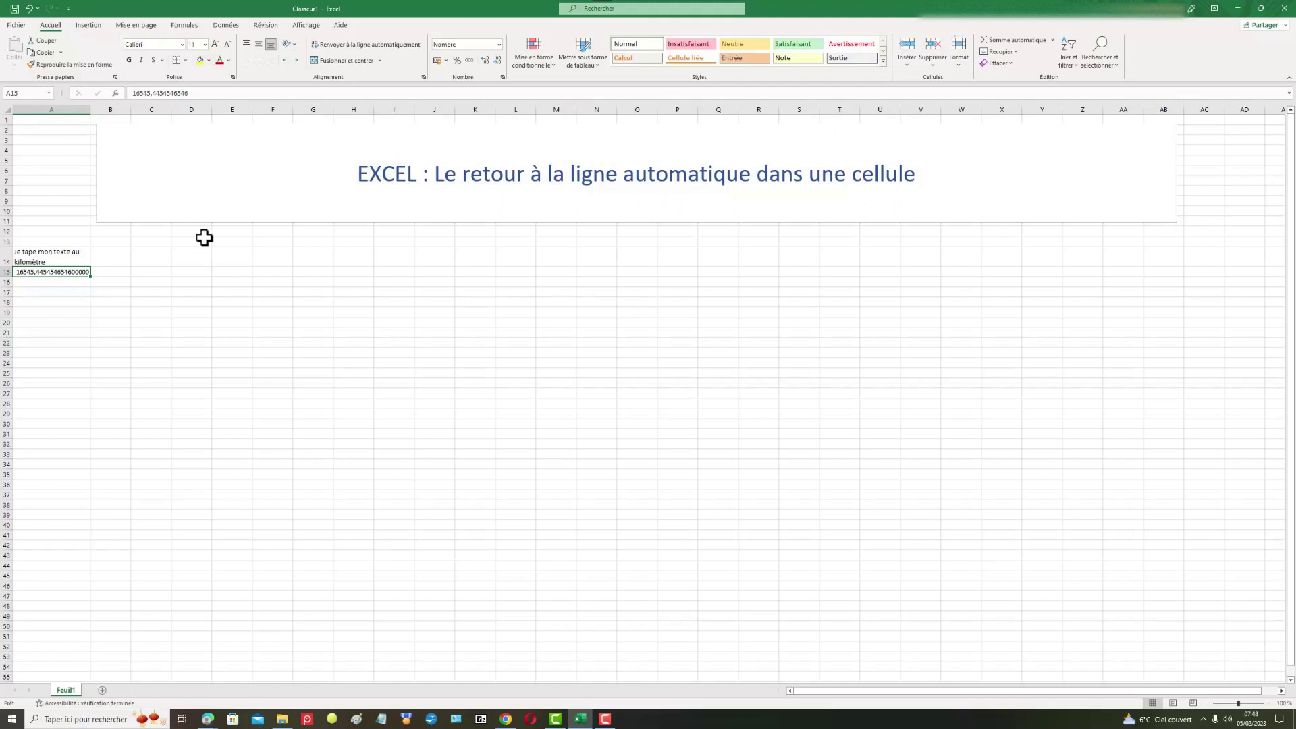
left_click(157, 94)
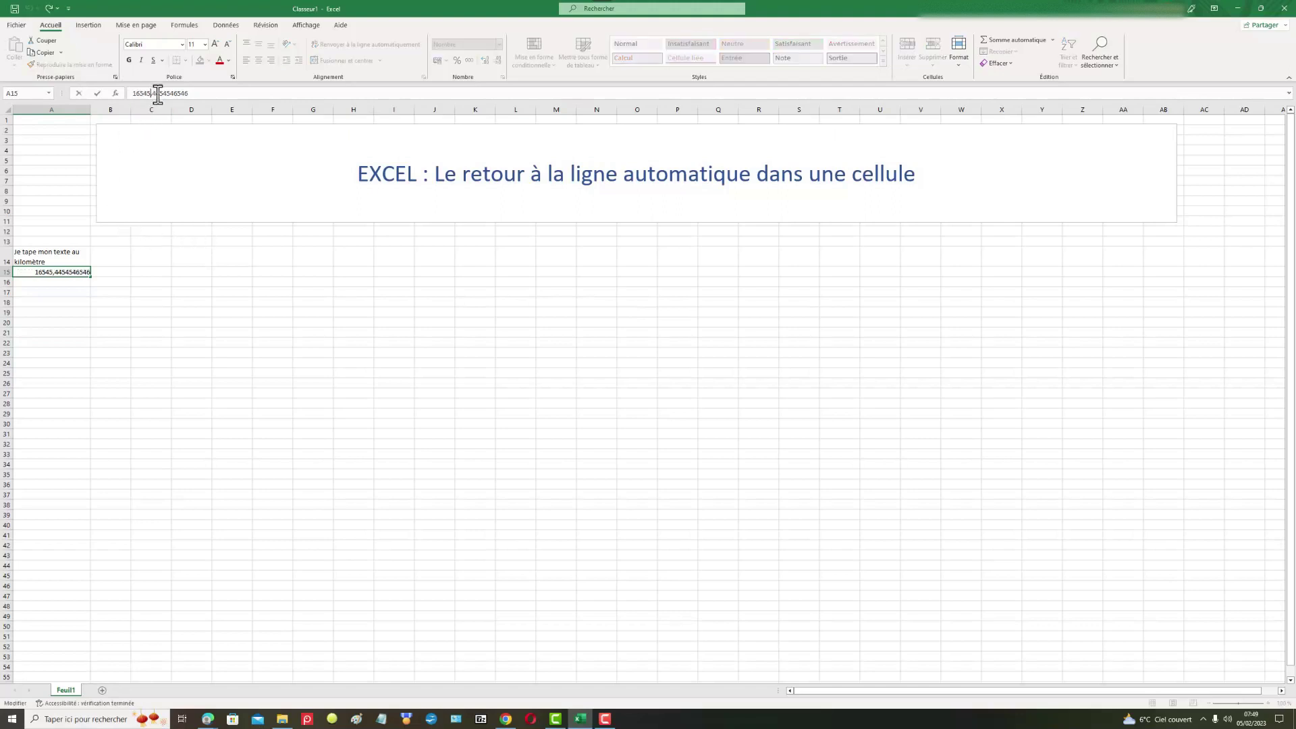
type("711515111159541")
left_click(58, 301)
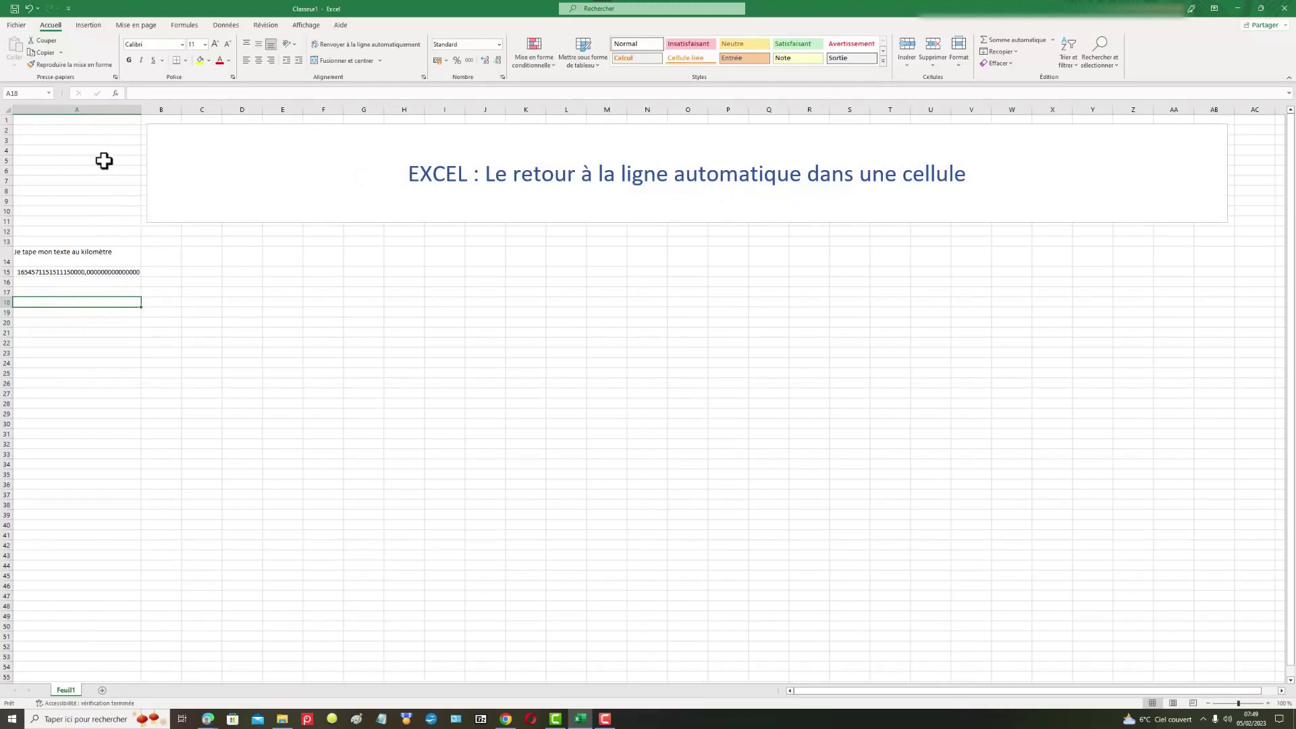
Move the number from cell A15 to cell B16 and autofit the width of column B
left_click(49, 271)
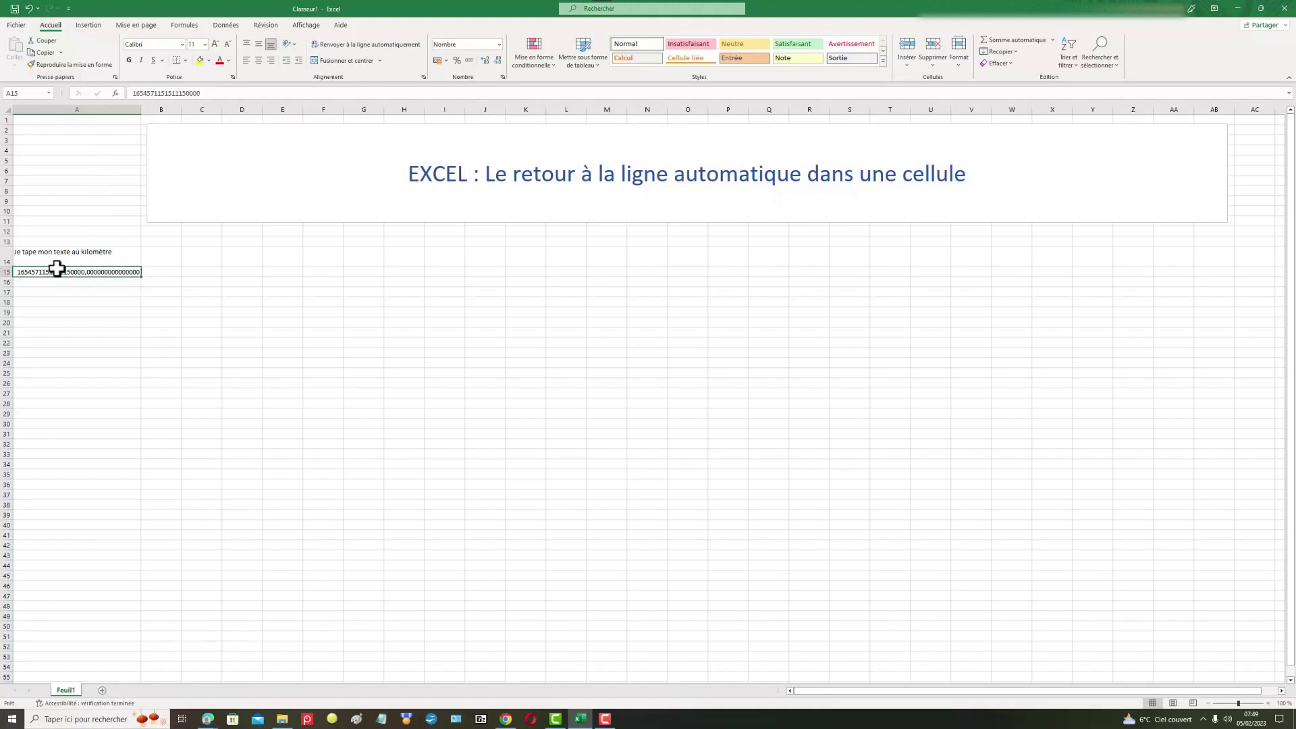
key("ctrl+c")
left_click(155, 283)
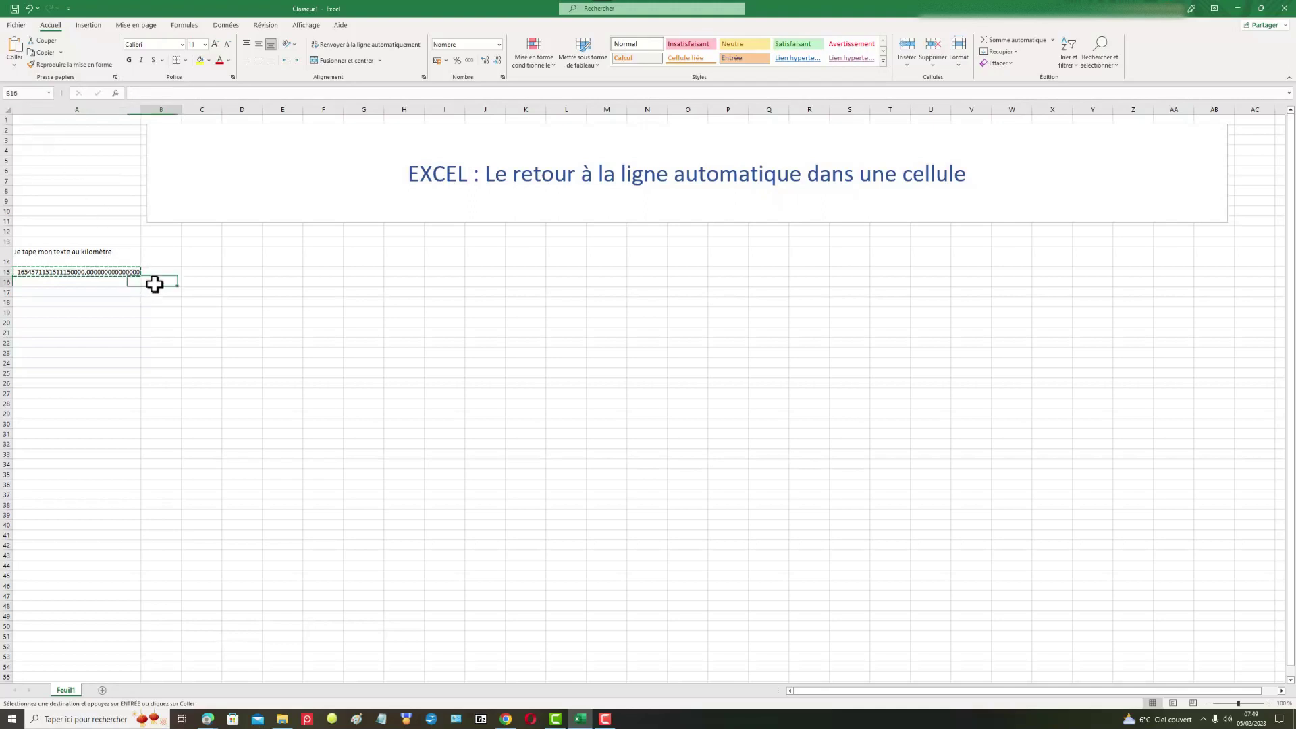
key("Return")
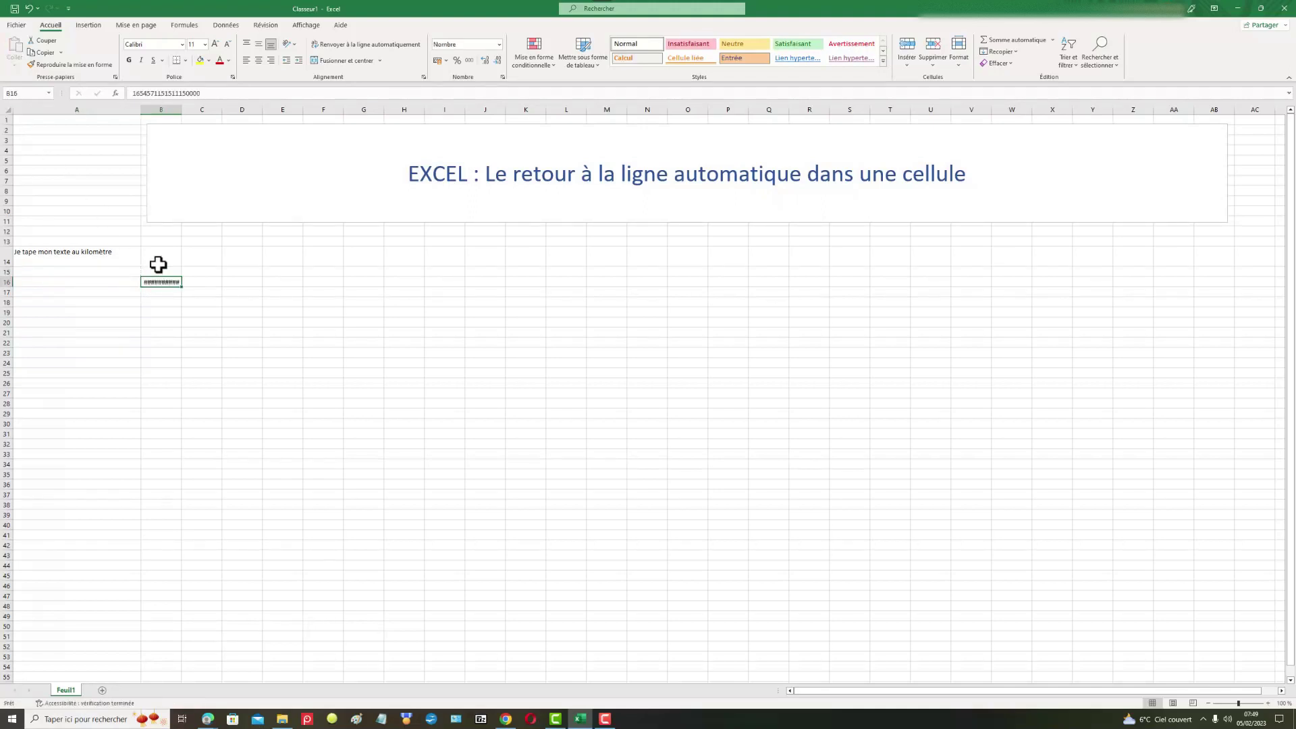
double_click(181, 109)
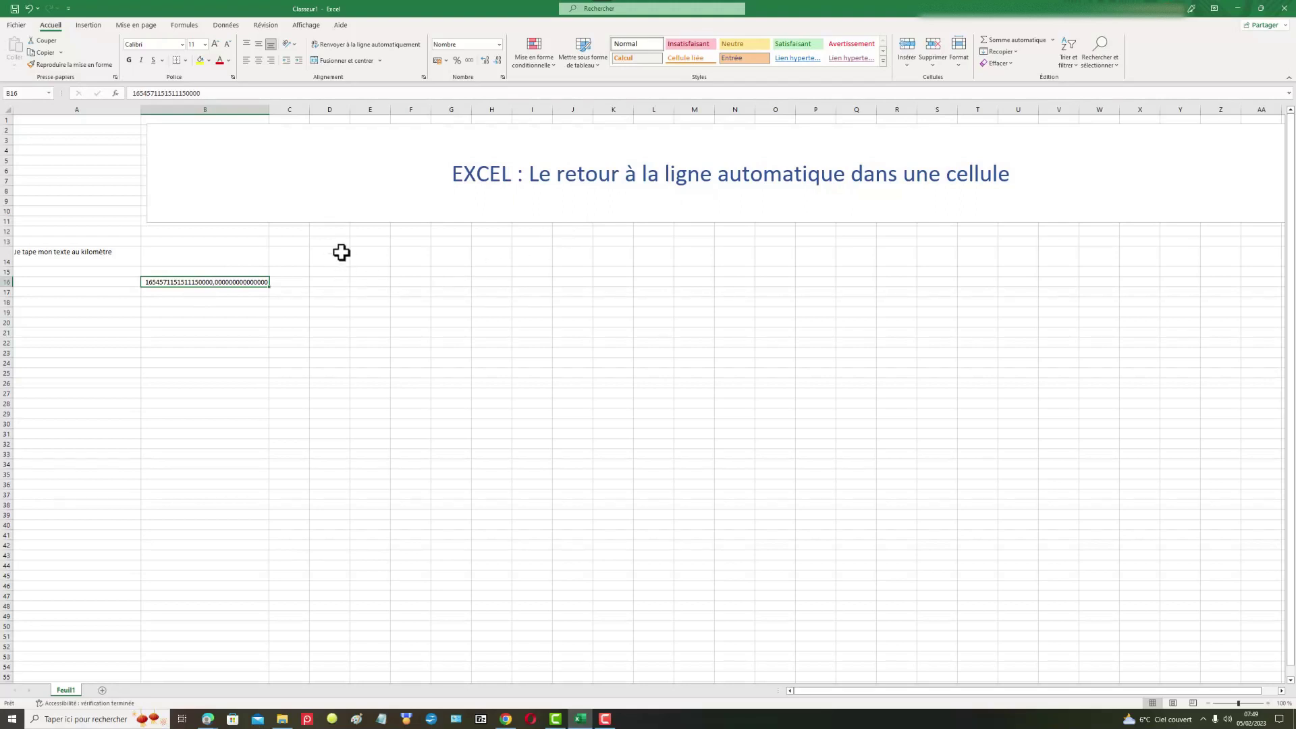
Clear cell B16 and enter the text "J'achète 5 kilos de cerises pour 18" in cell A15
key("BackSpace")
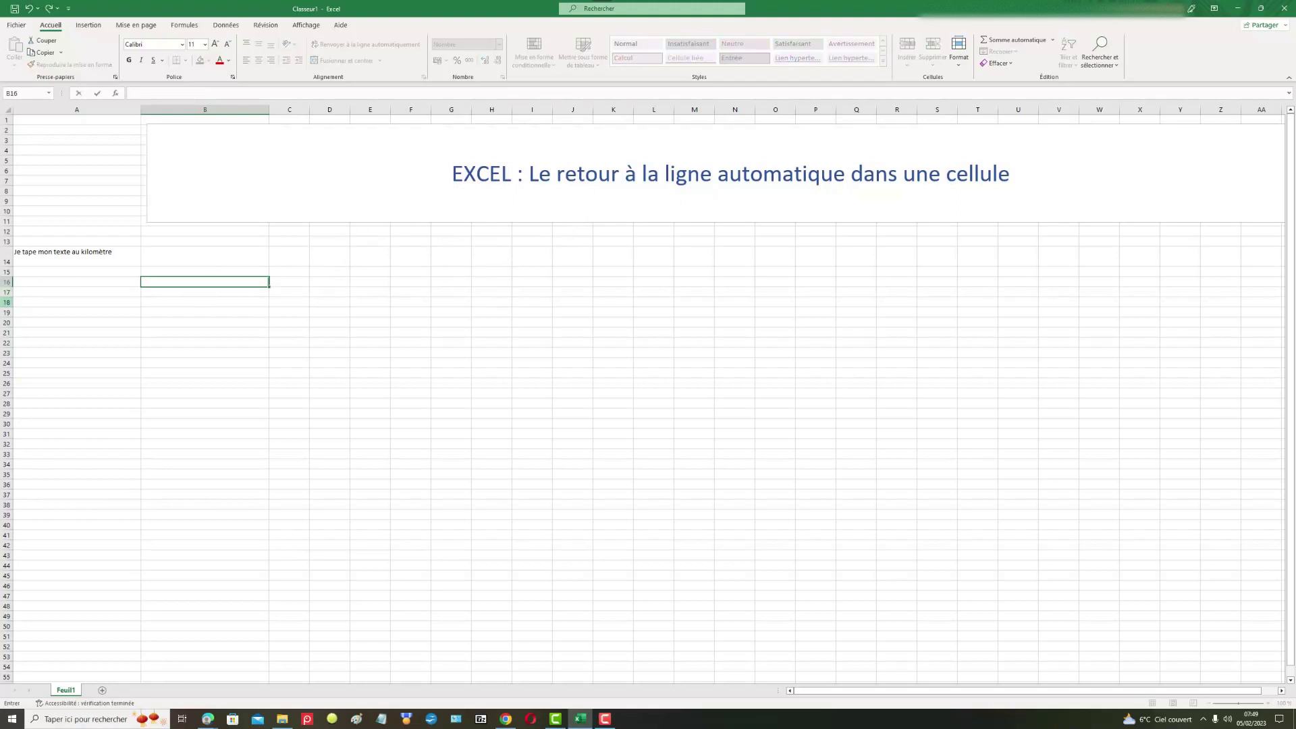
left_click(23, 272)
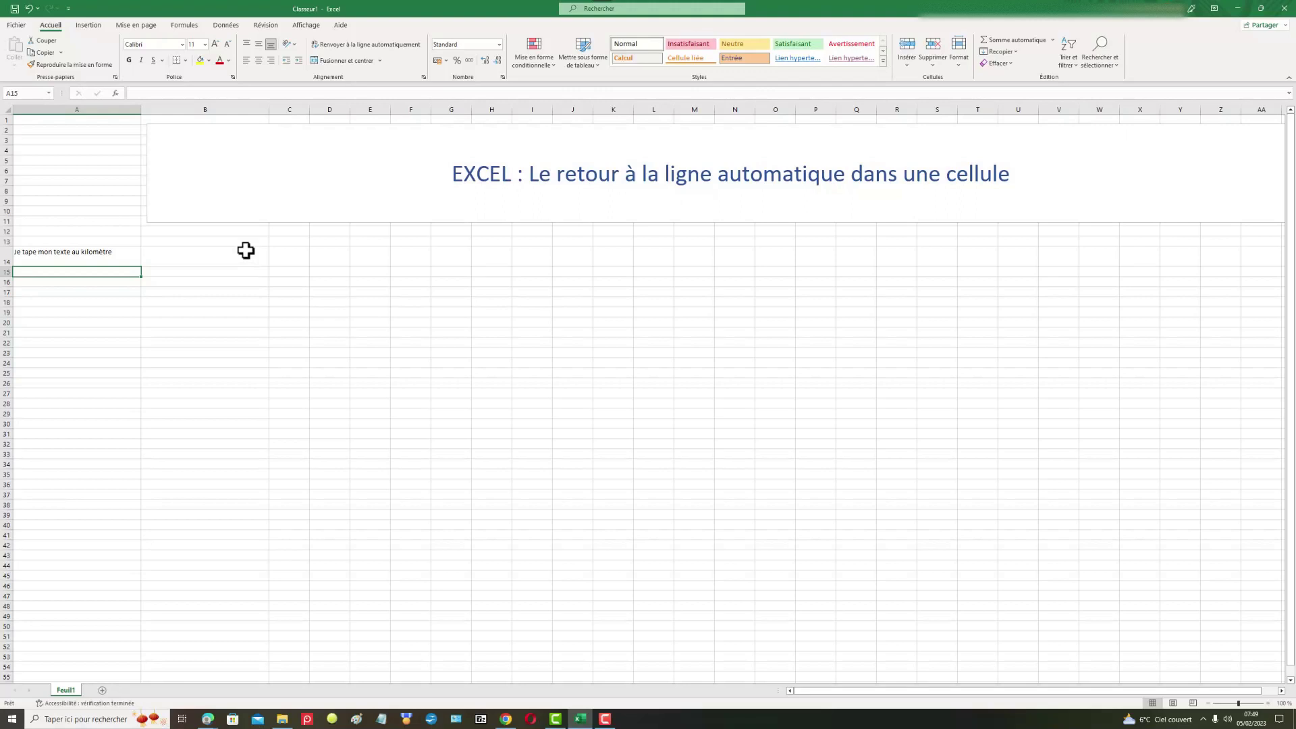
type("J'ac")
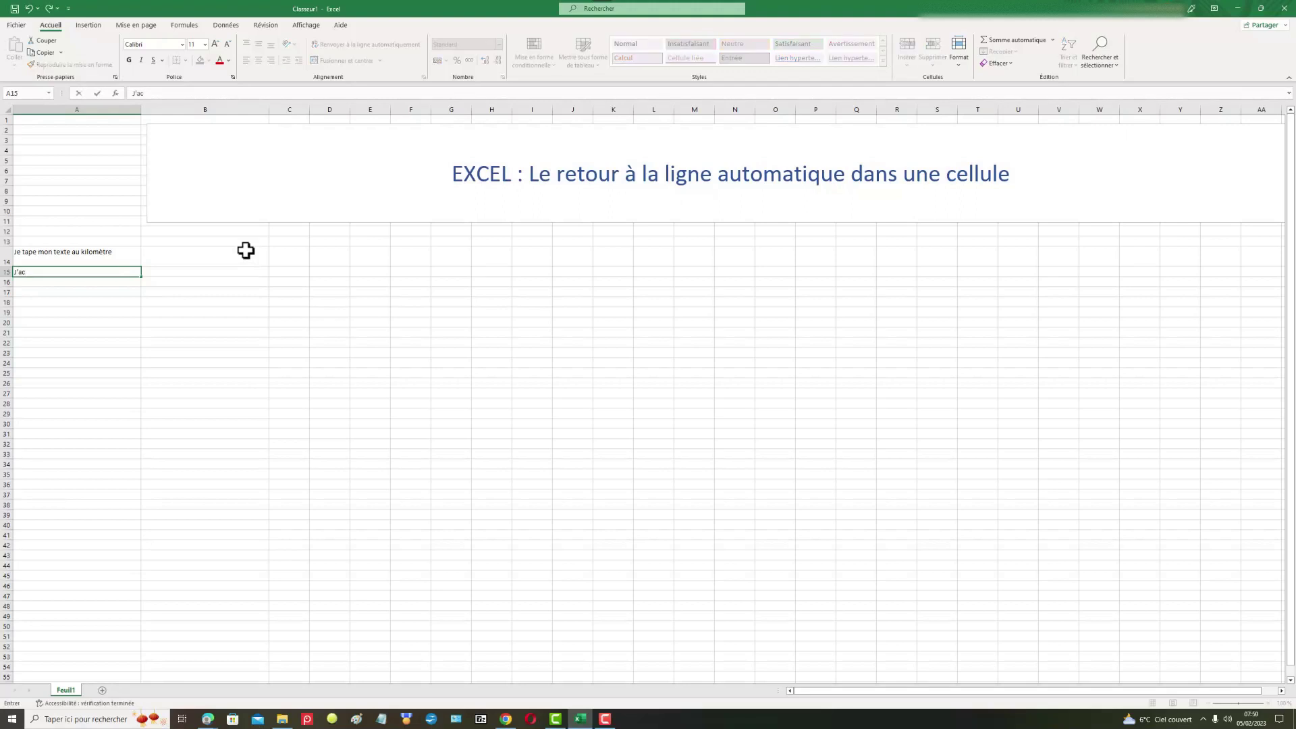
type("te")
type("5 kilo")
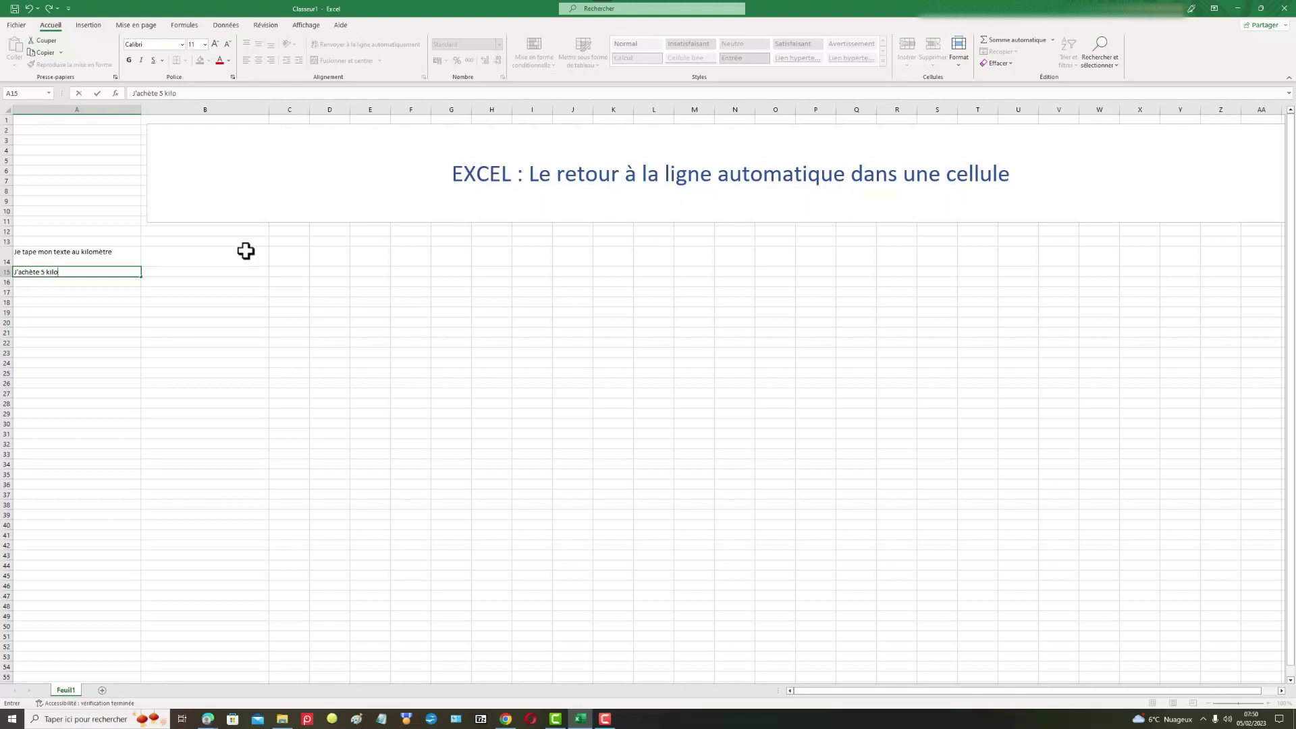
type("s de cerises pour 18")
Complete the sentence in cell A15 so it reads "J'achète 5 kilos de cerises pour une somme de 18,47 €"
left_click(112, 272)
type("une x omme 18")
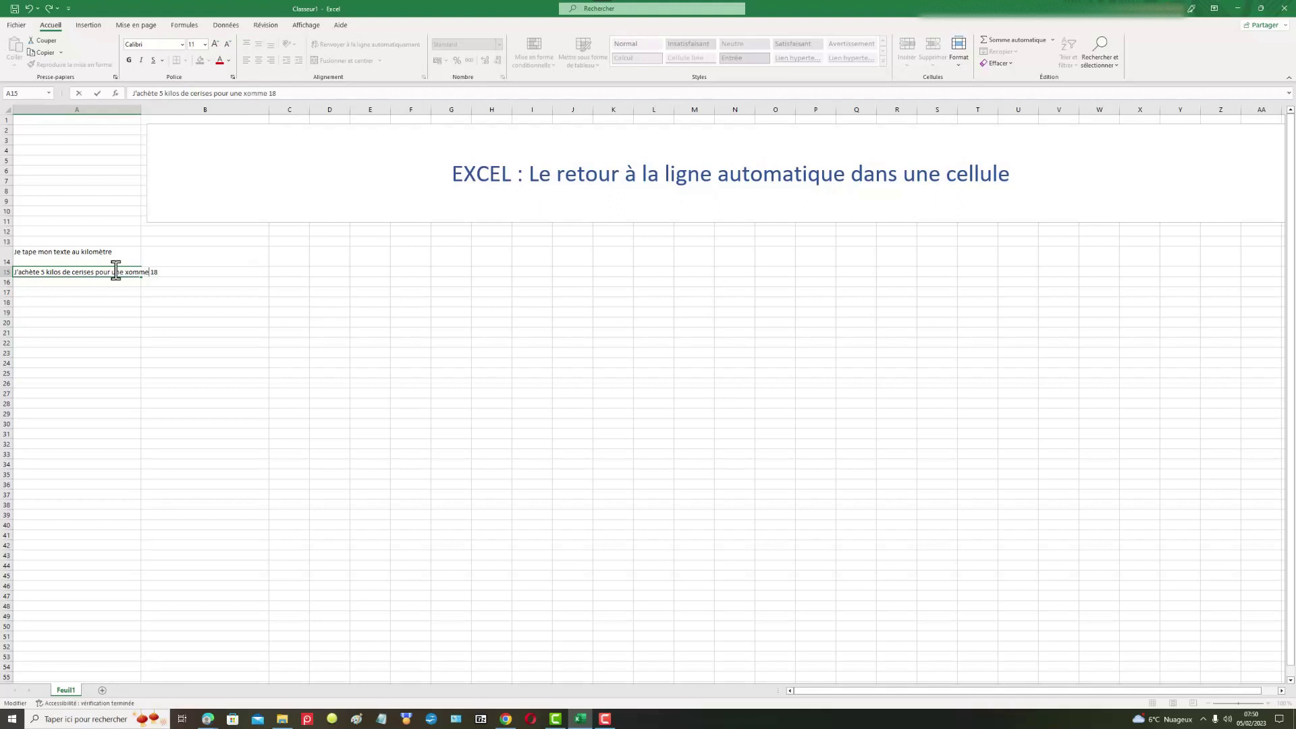
key("BackSpace")
key("BackSpace")
key("BackSpace")
key("BackSpace")
key("BackSpace")
type("spùùe")
key("BackSpace")
key("BackSpace")
key("BackSpace")
key("BackSpace")
type("omme de")
left_click(72, 301)
Insert a manual line break after "une" in the text of cell A15
left_click(71, 272)
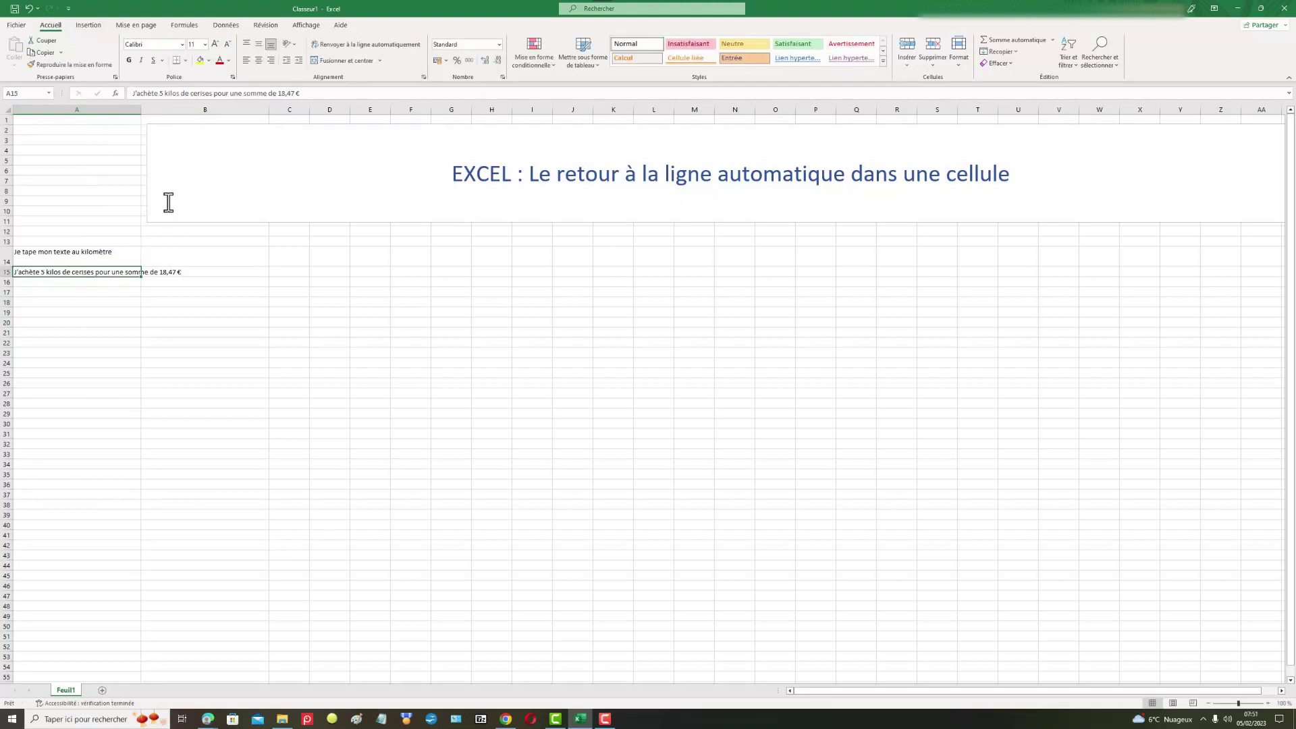
left_click(242, 94)
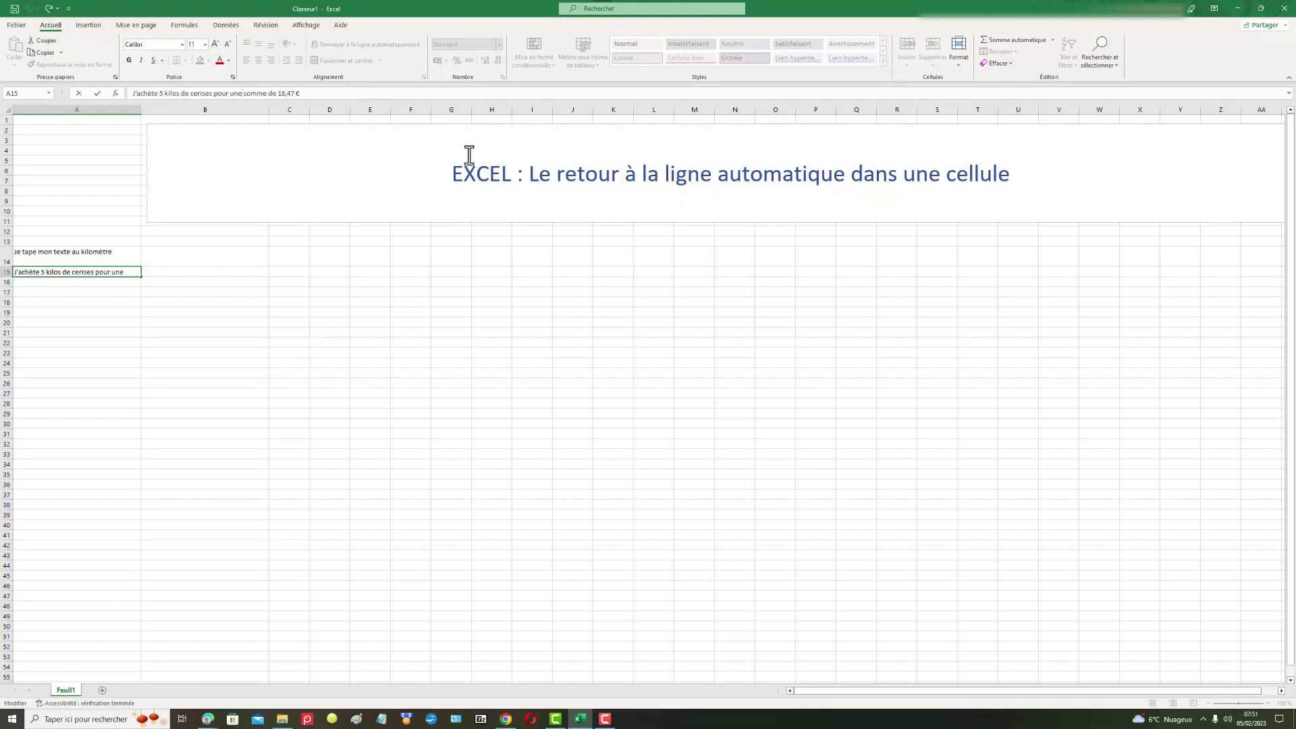
key("alt")
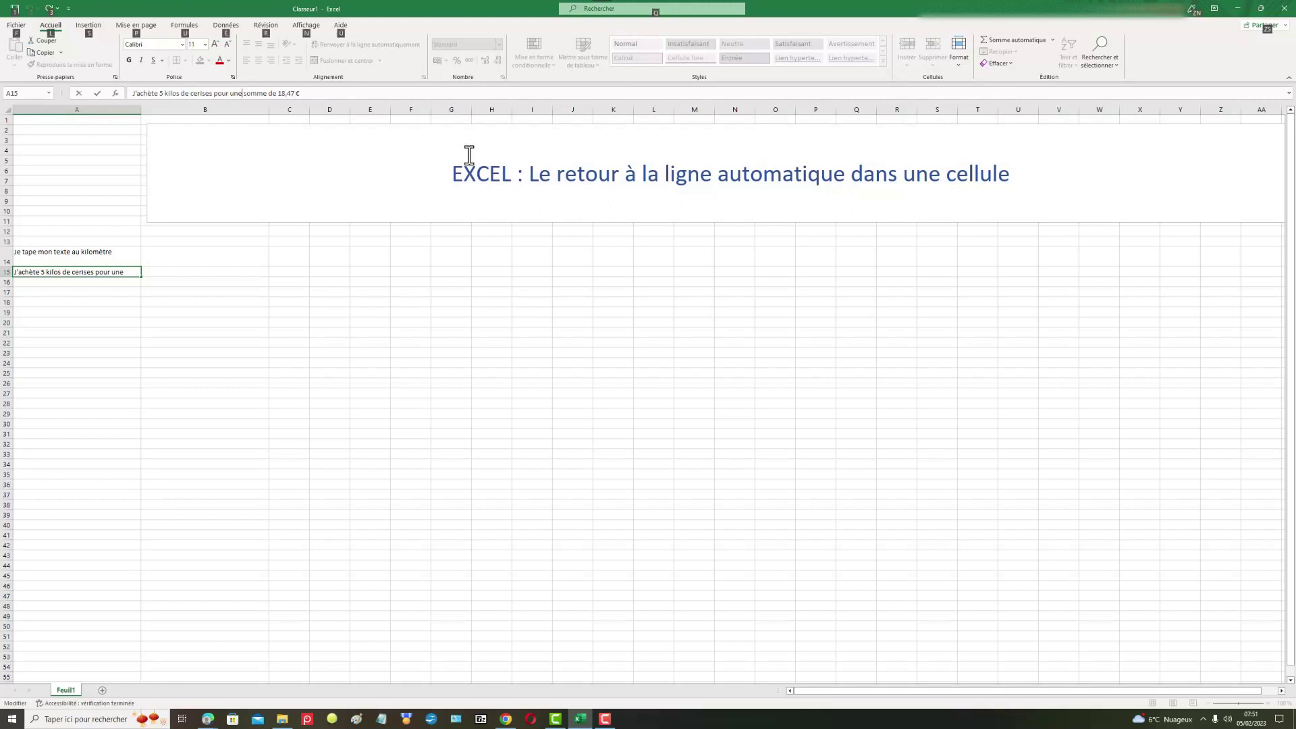
key("alt+Return")
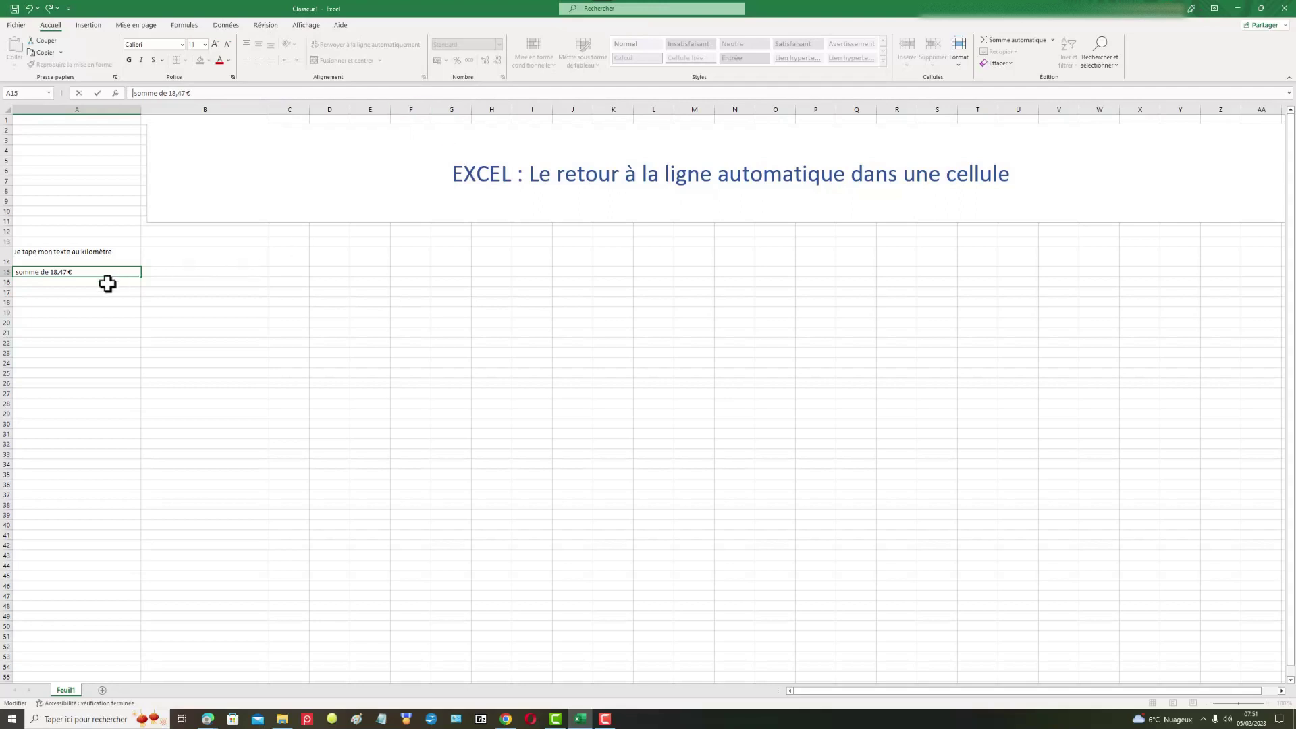
left_click(80, 305)
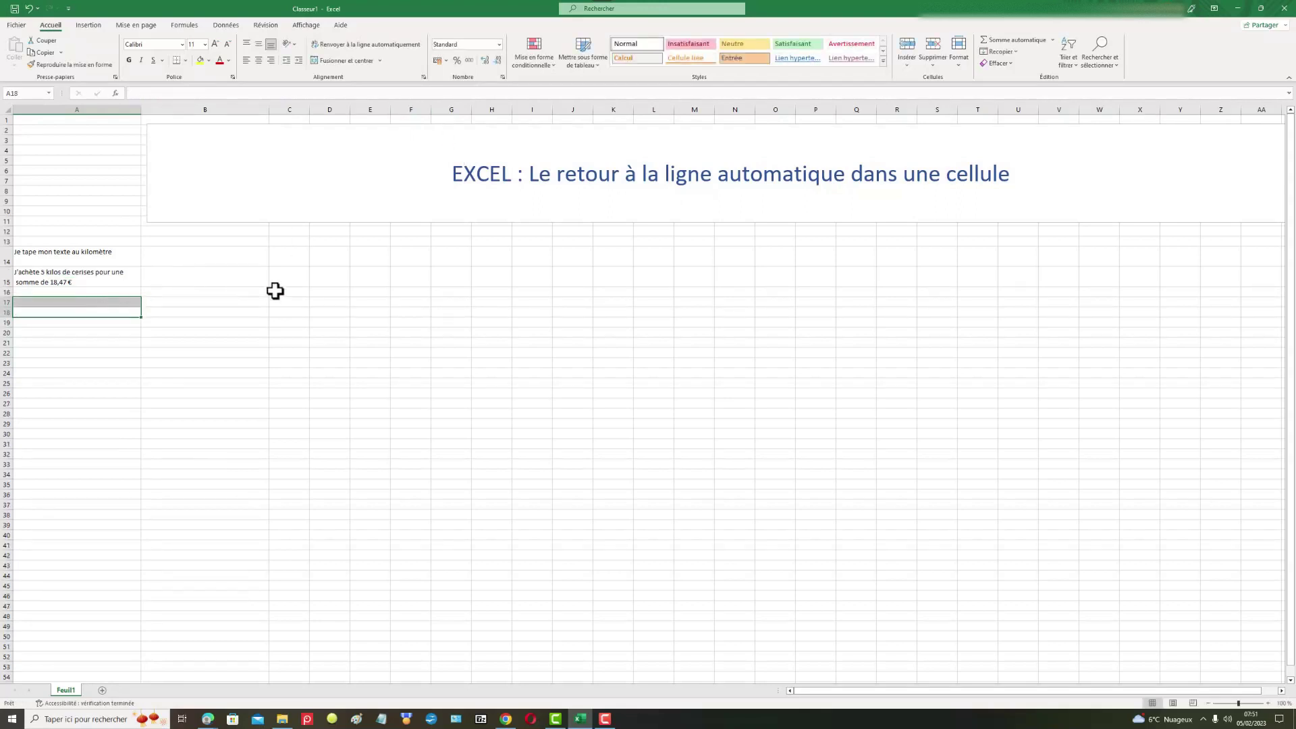